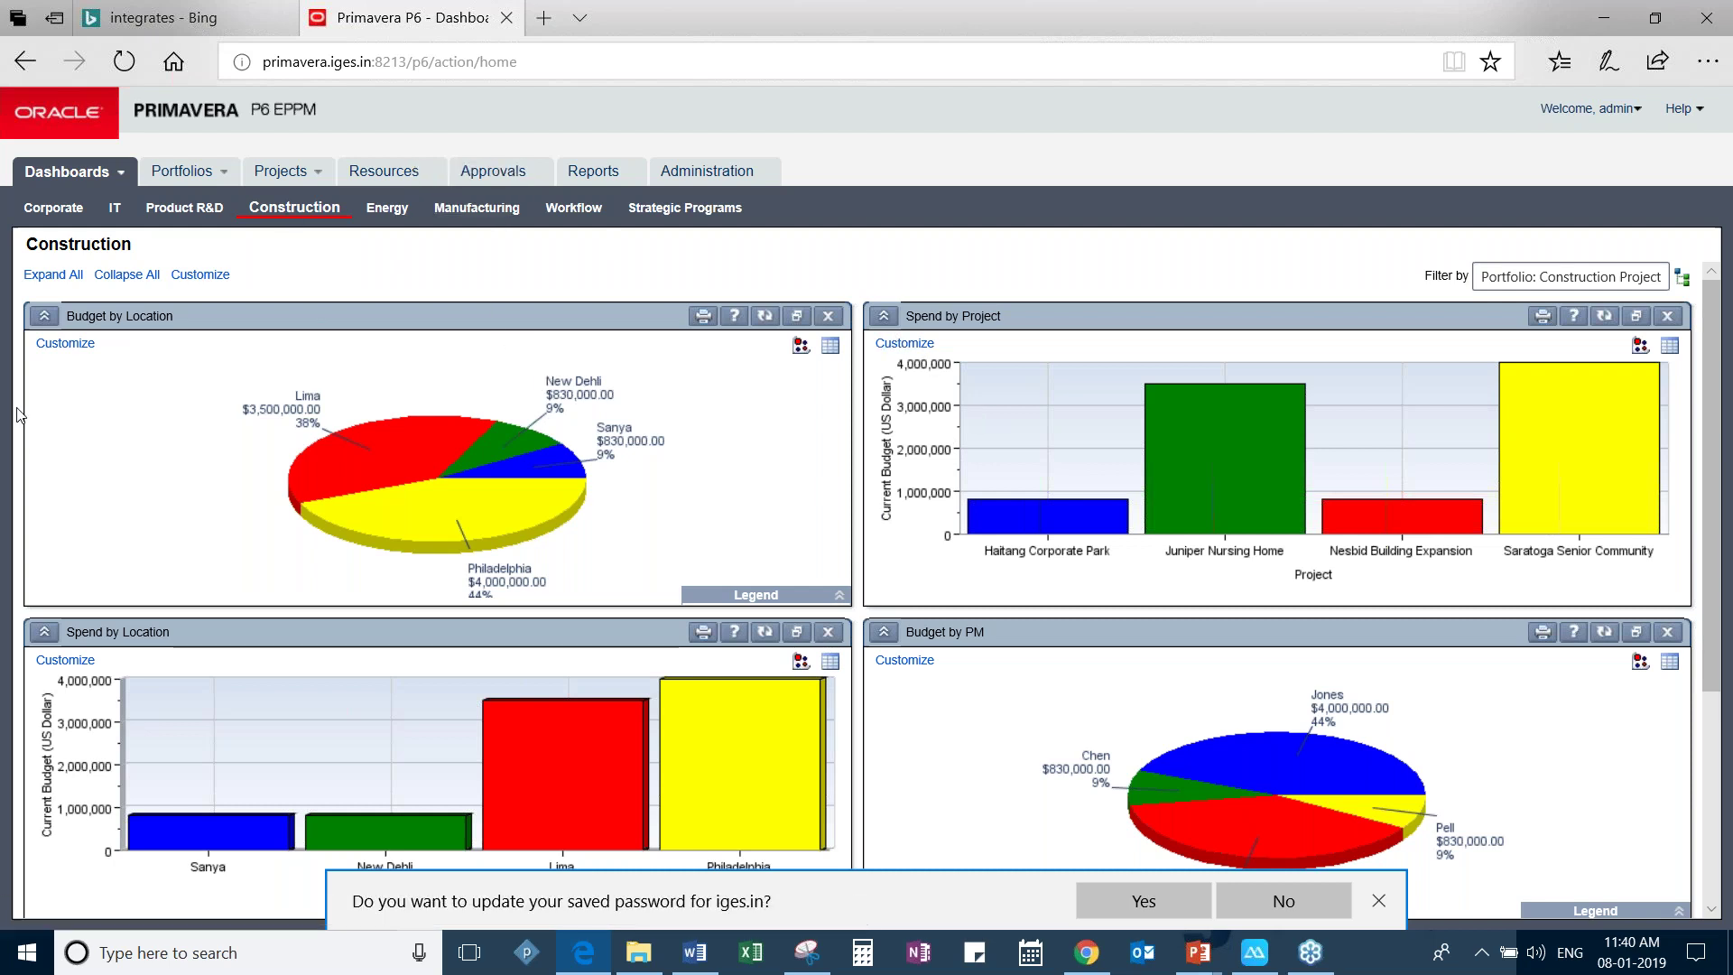
Step: In the enterprise project structure, expand All Initiatives down to the Engineering & Construction projects, widen the Name column, and select City Center Office Building Expansion
scroll(1417, 512, "down", 3)
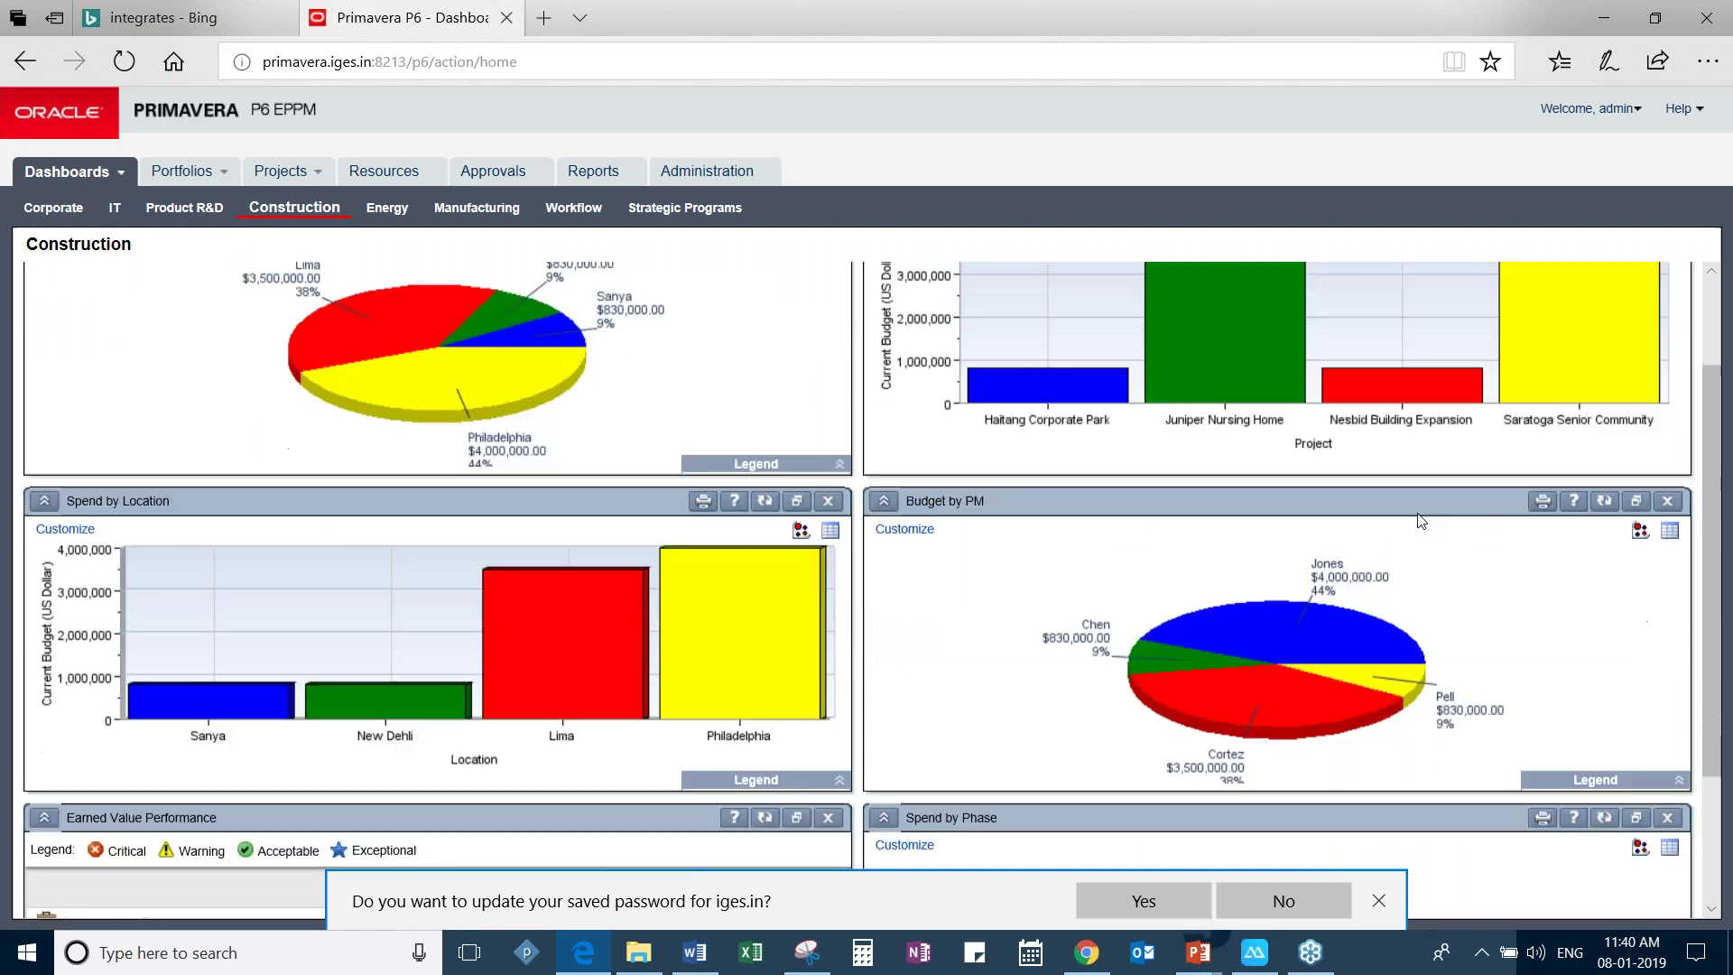
scroll(1417, 512, "up", 3)
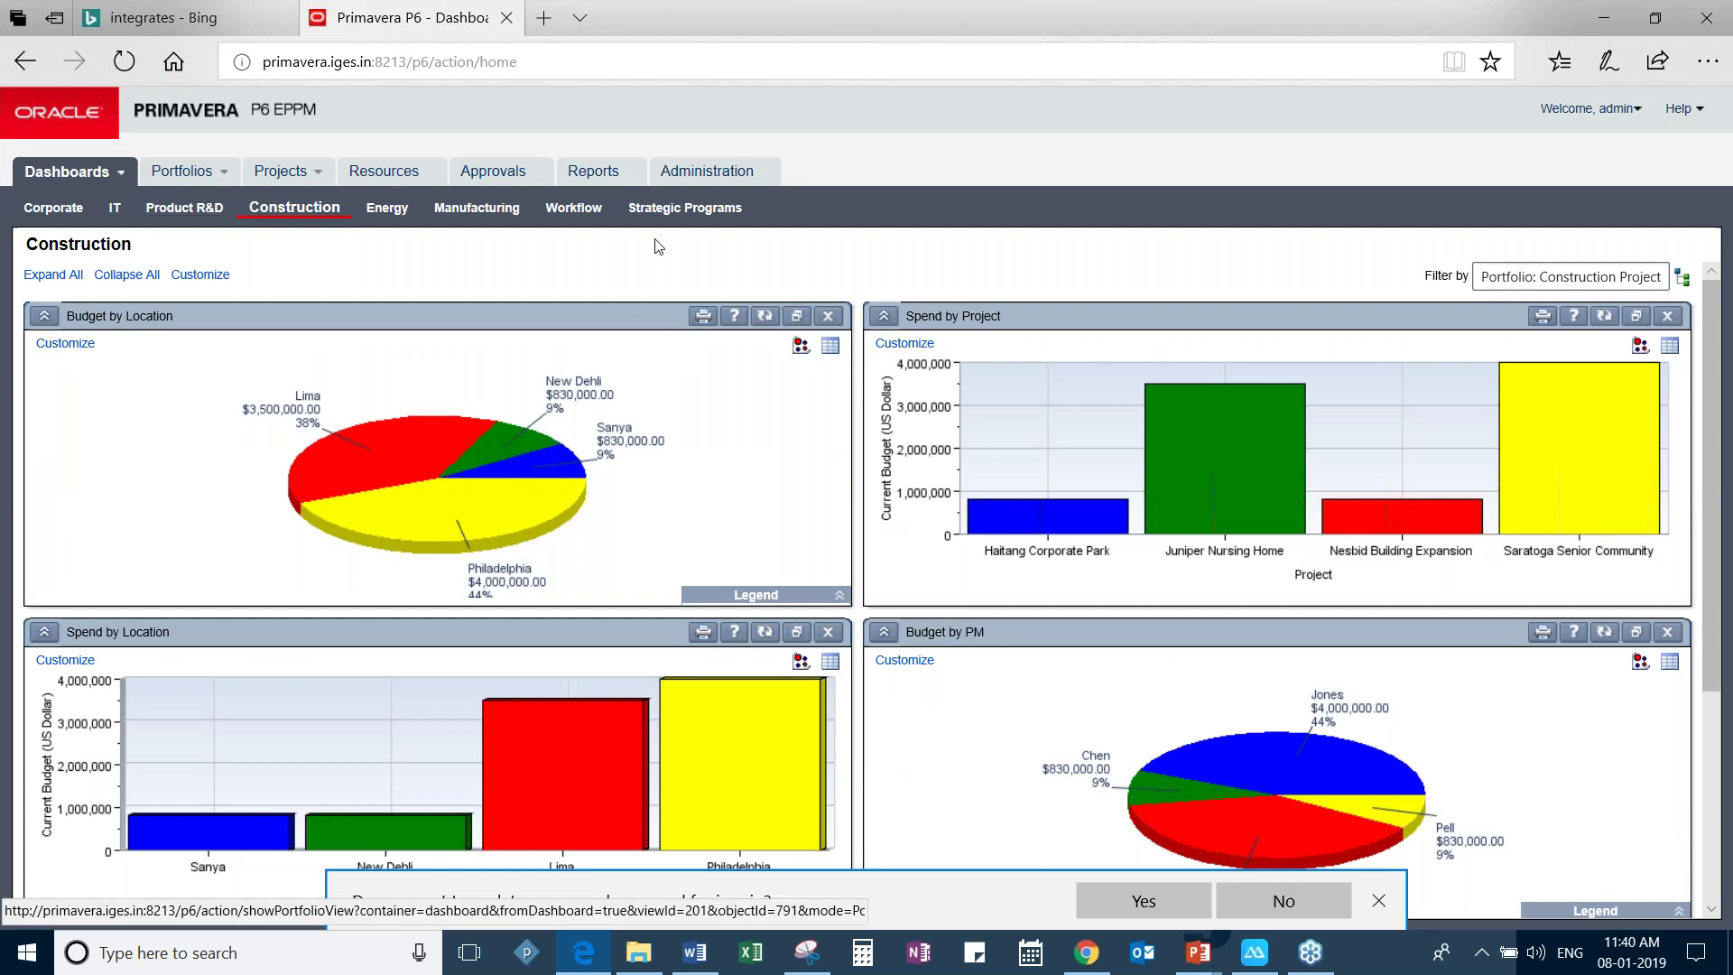
left_click(283, 180)
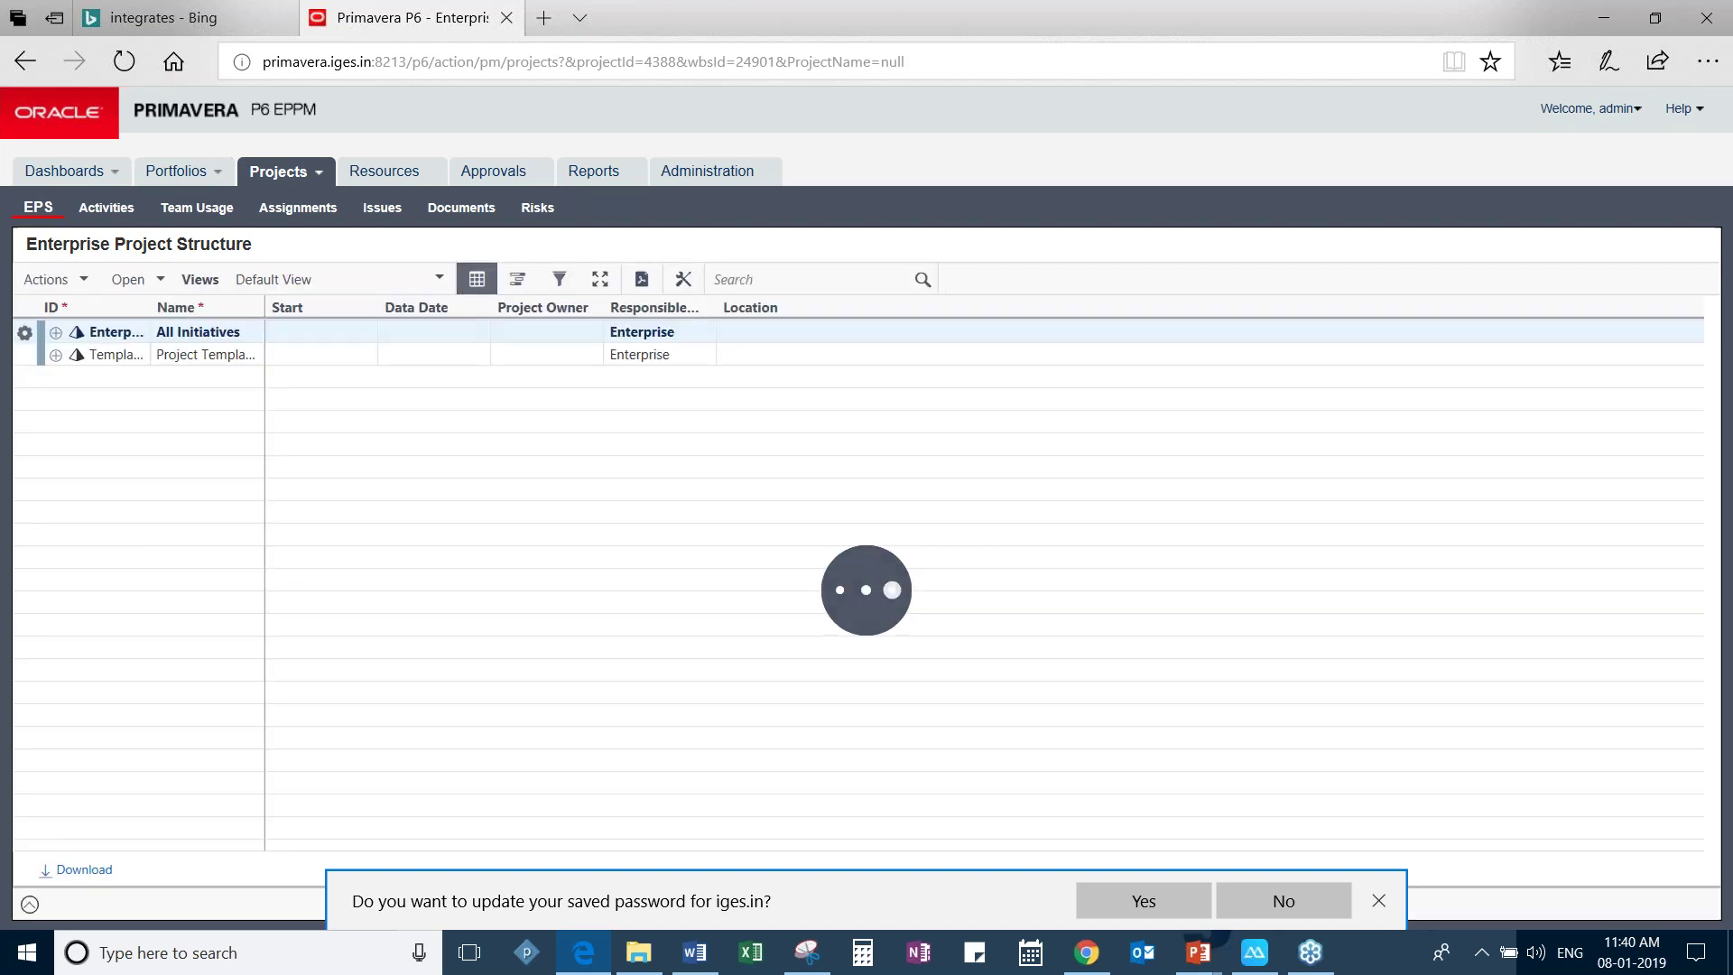
left_click(55, 332)
left_click_drag(273, 309, 396, 307)
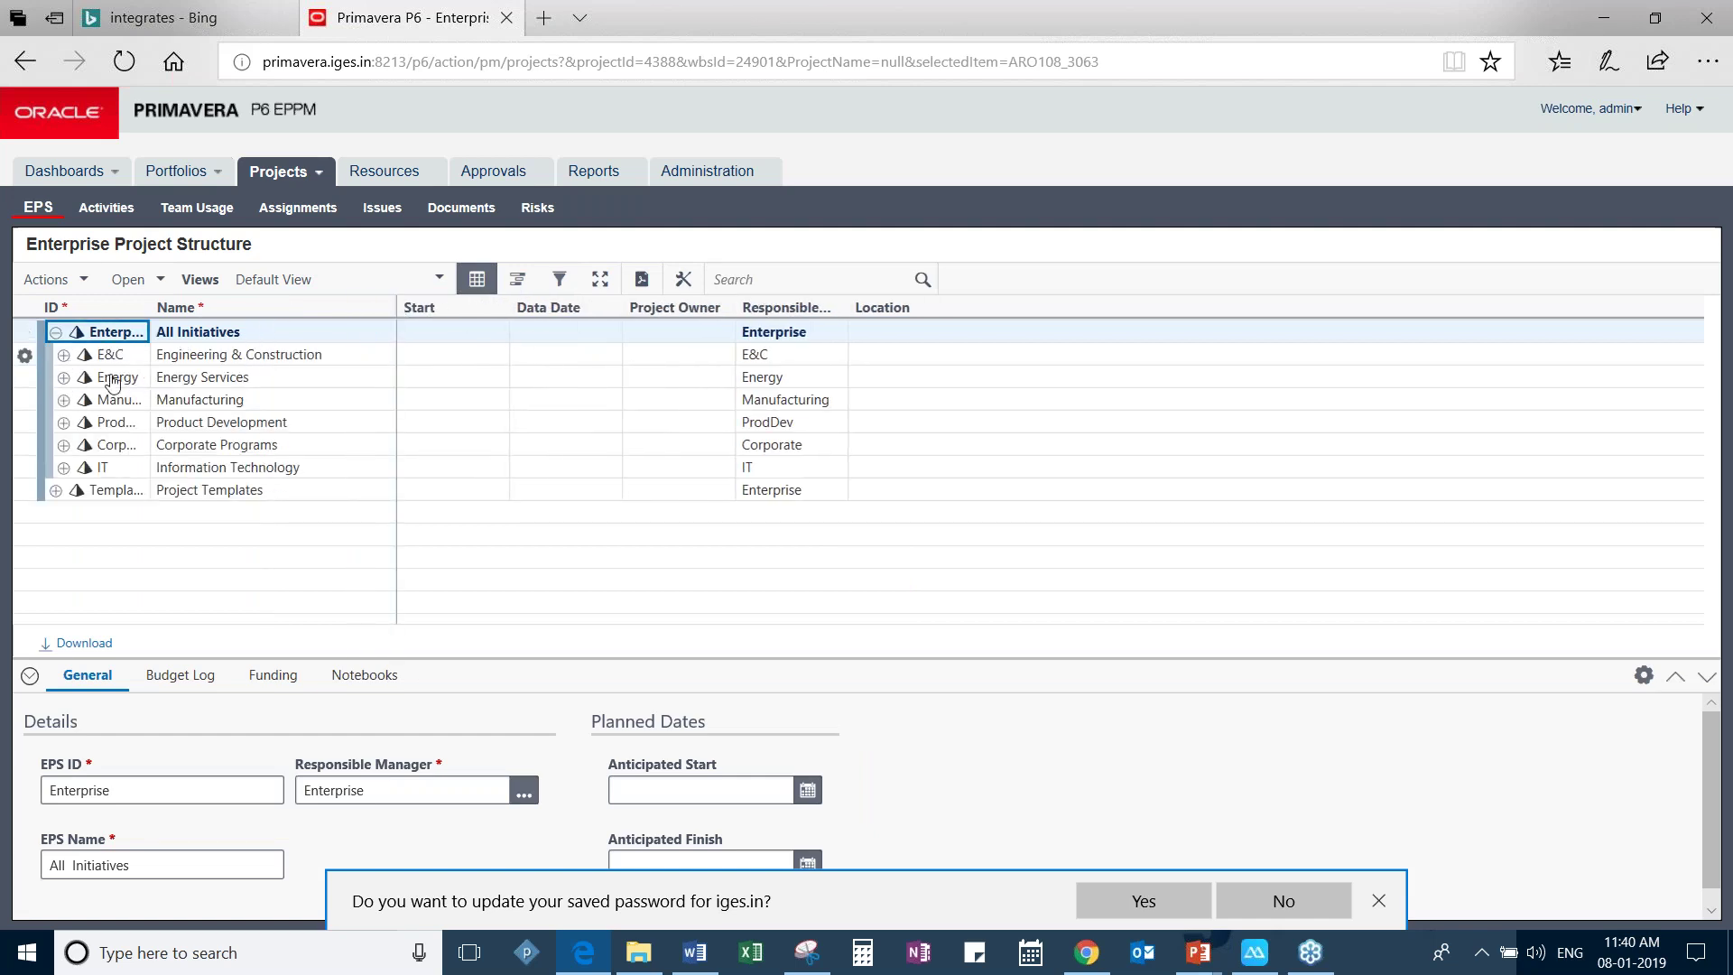
left_click(63, 354)
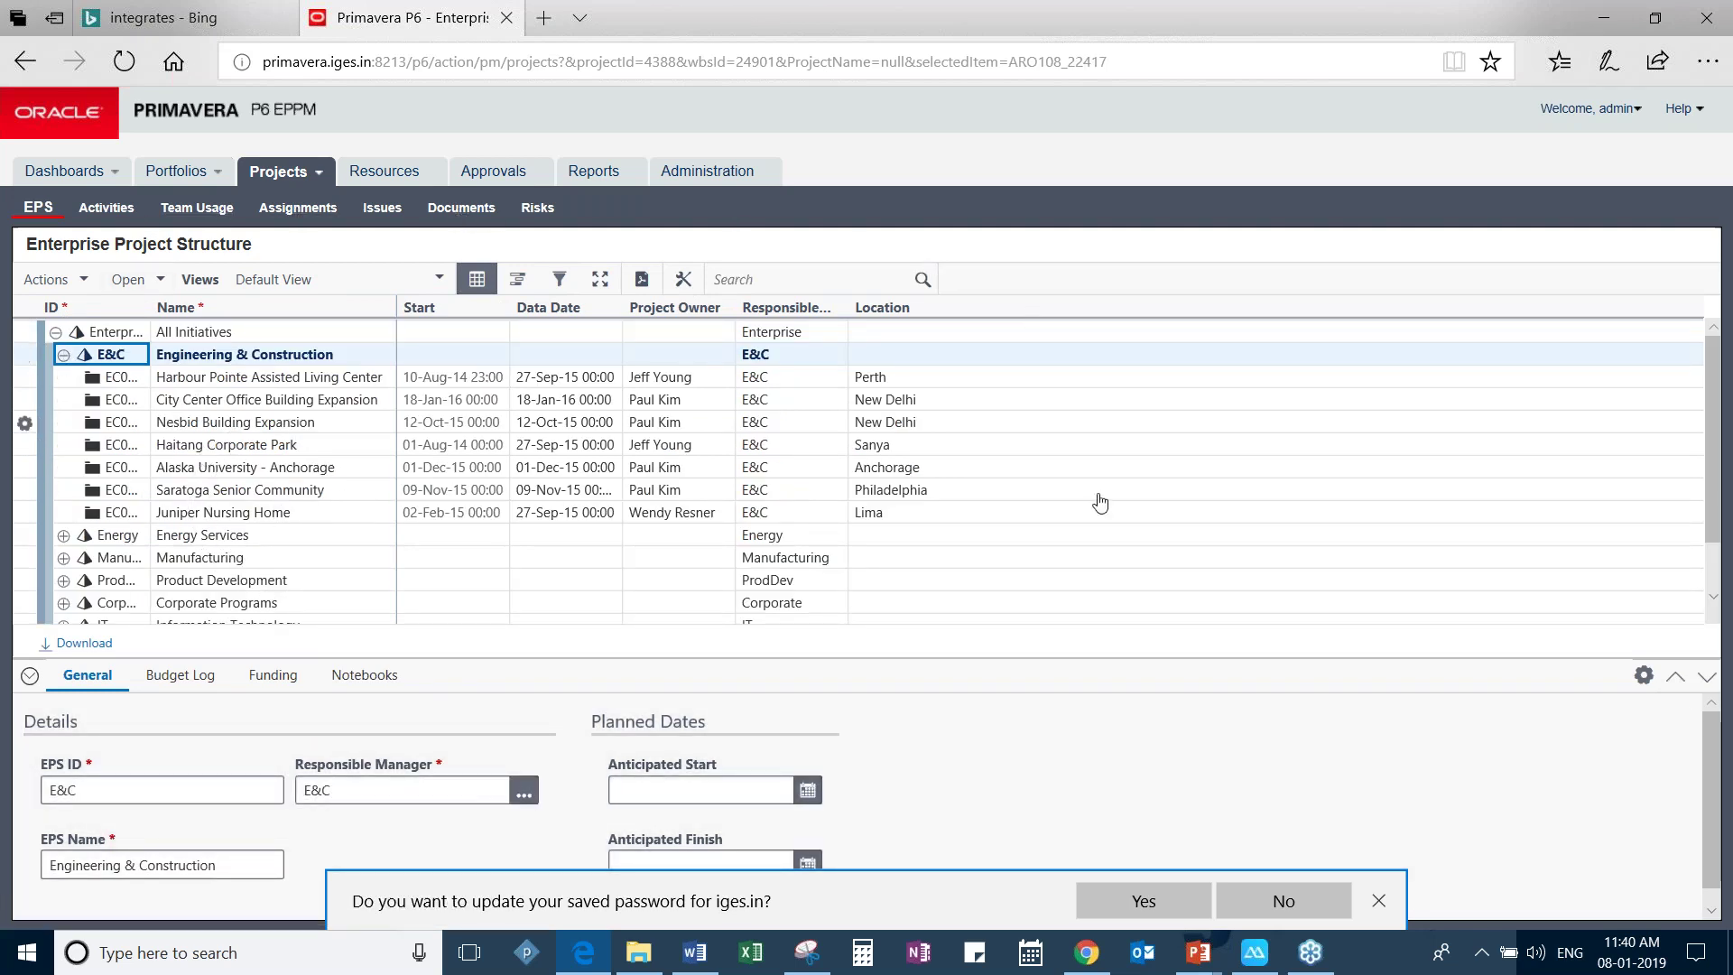
left_click(224, 403)
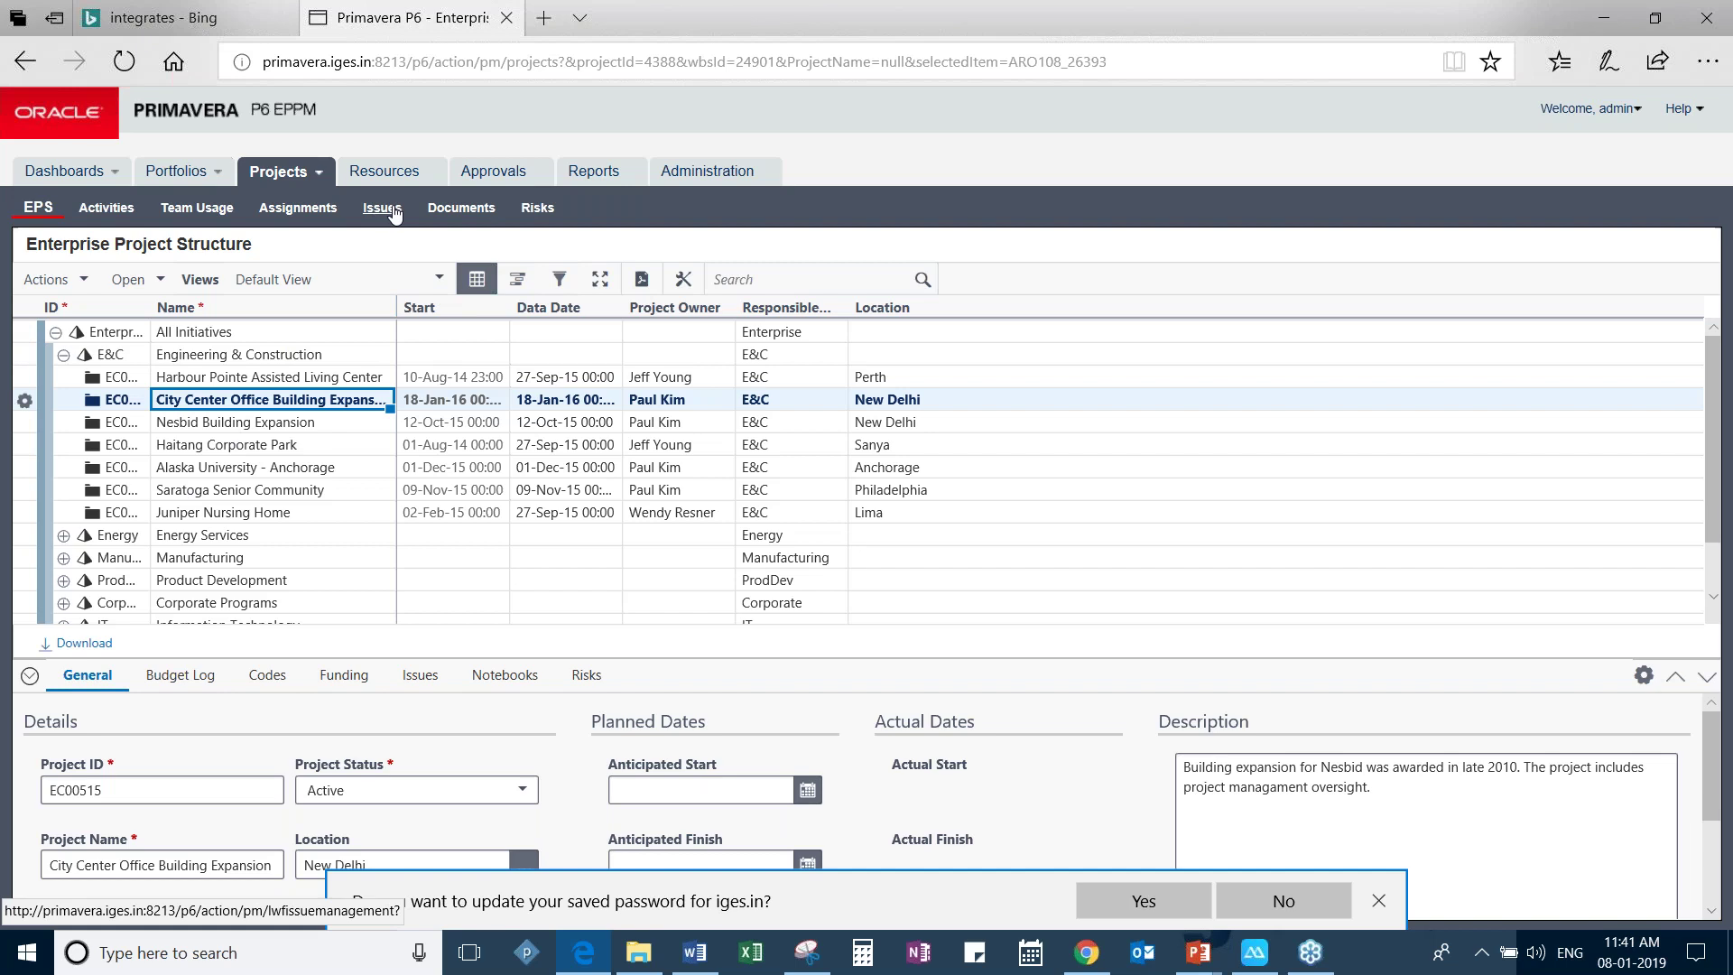
Step: View the capacity planning of the IT Portfolio, and return to the PowerPoint slide show
left_click(203, 186)
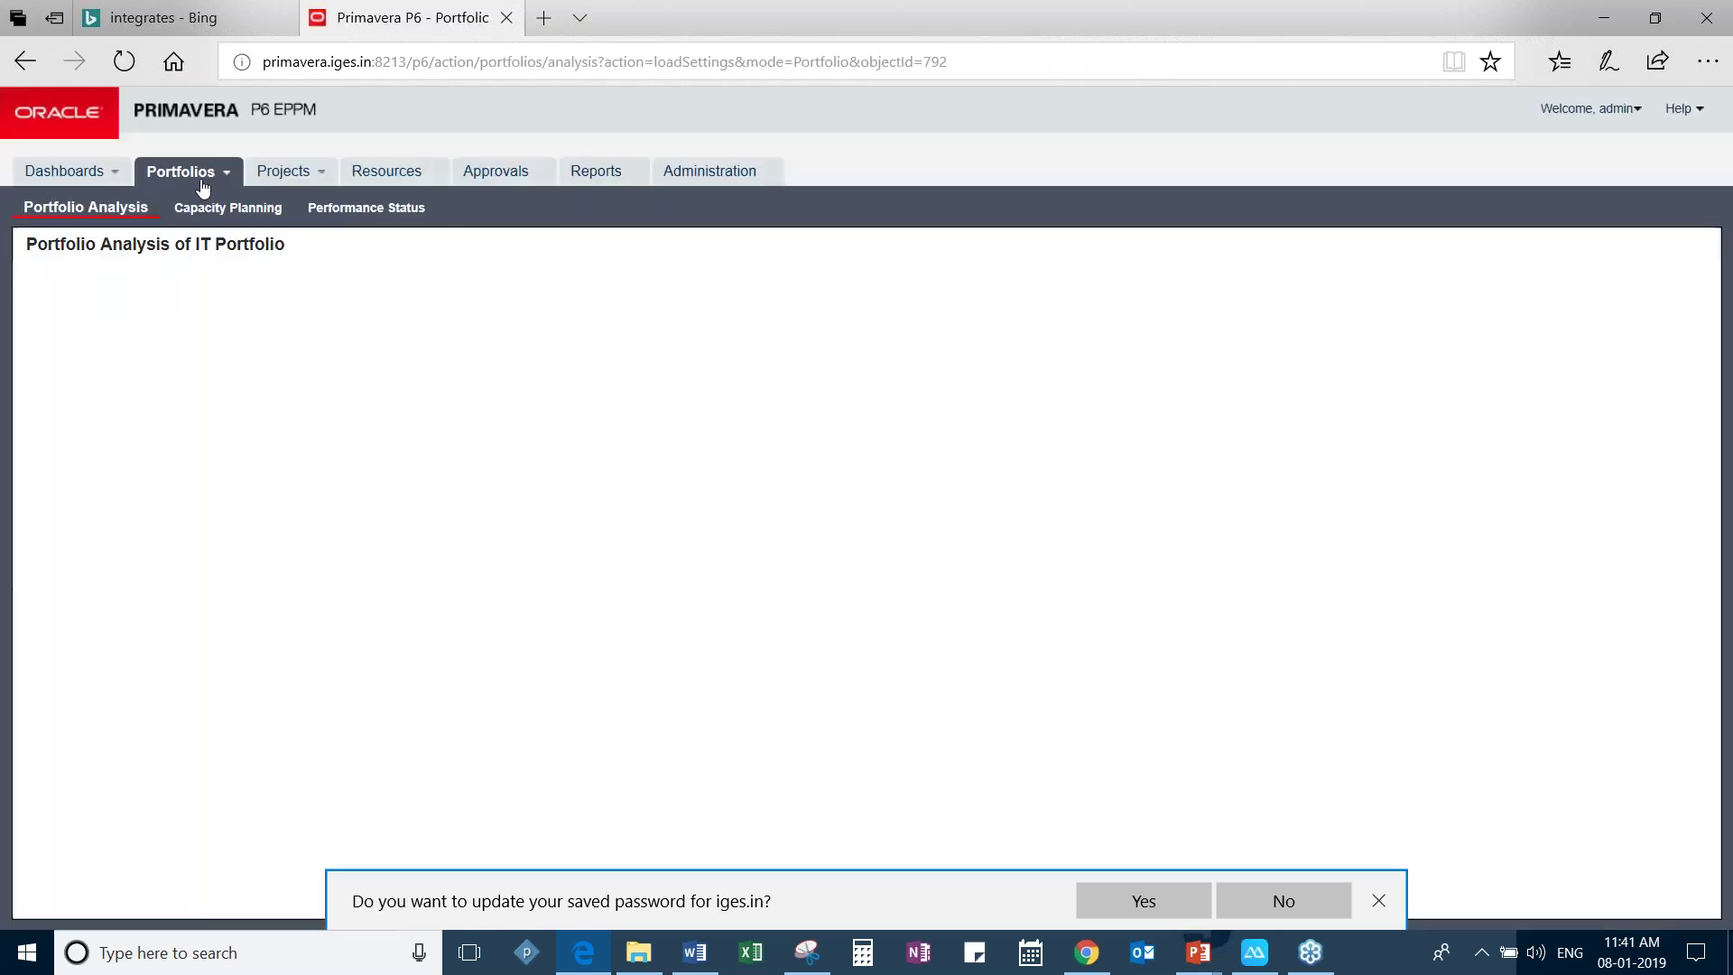
left_click(218, 213)
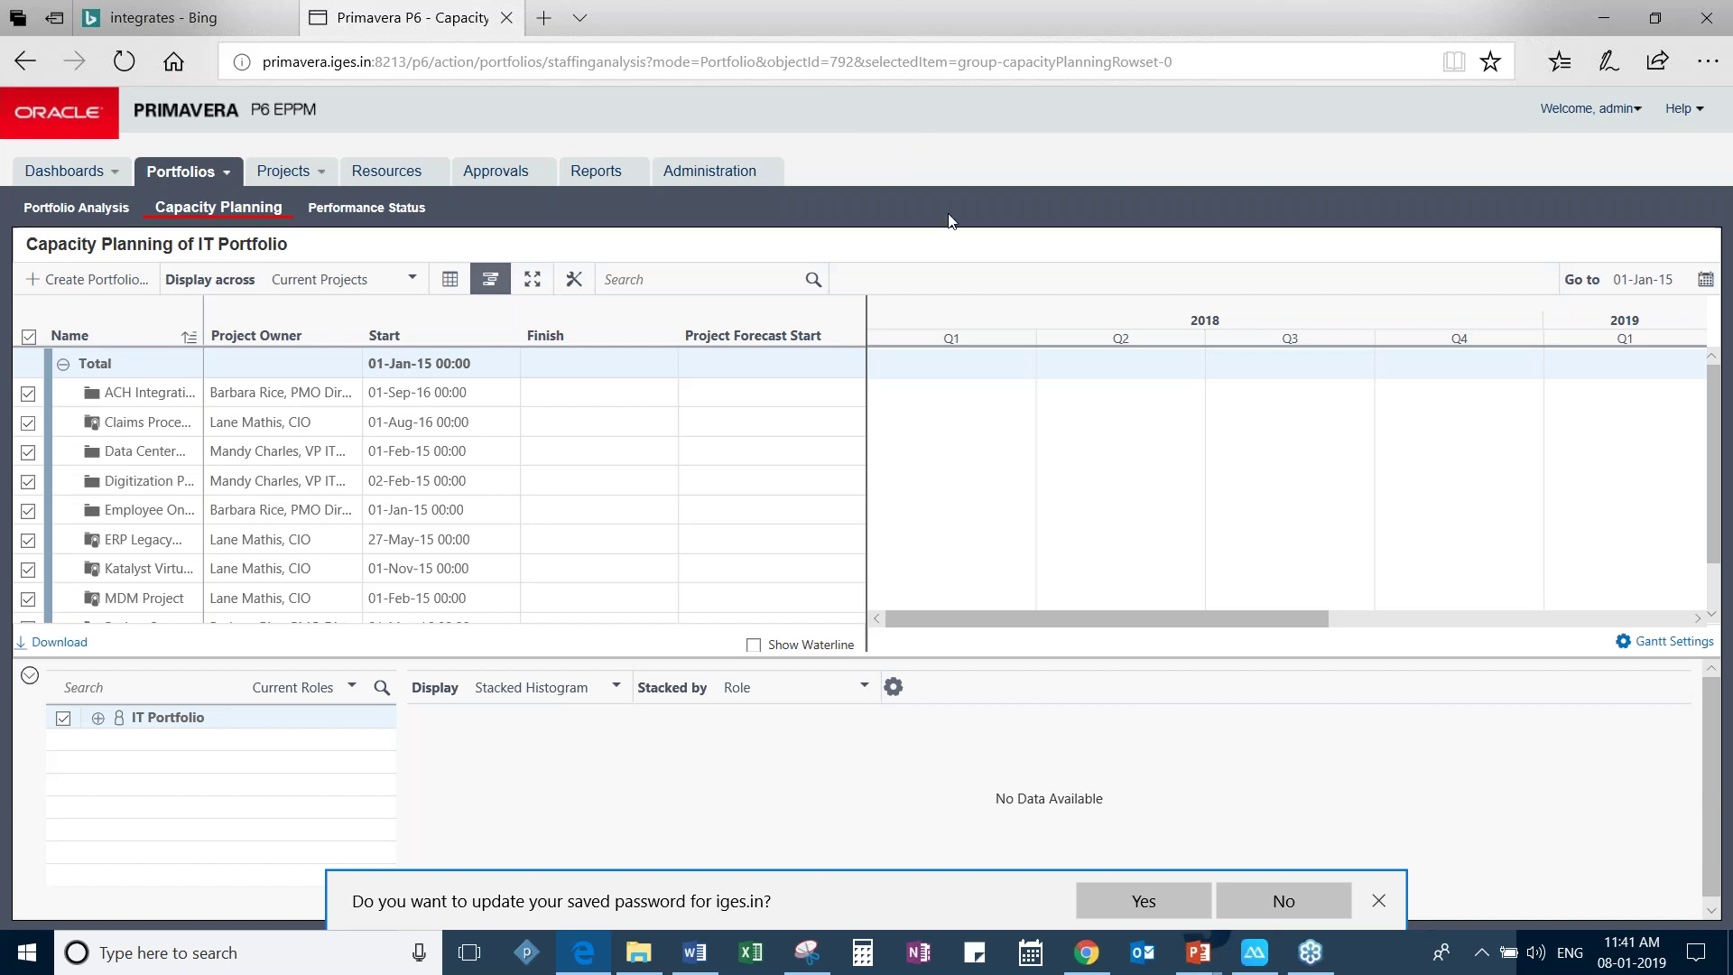
mouse_move(1198, 955)
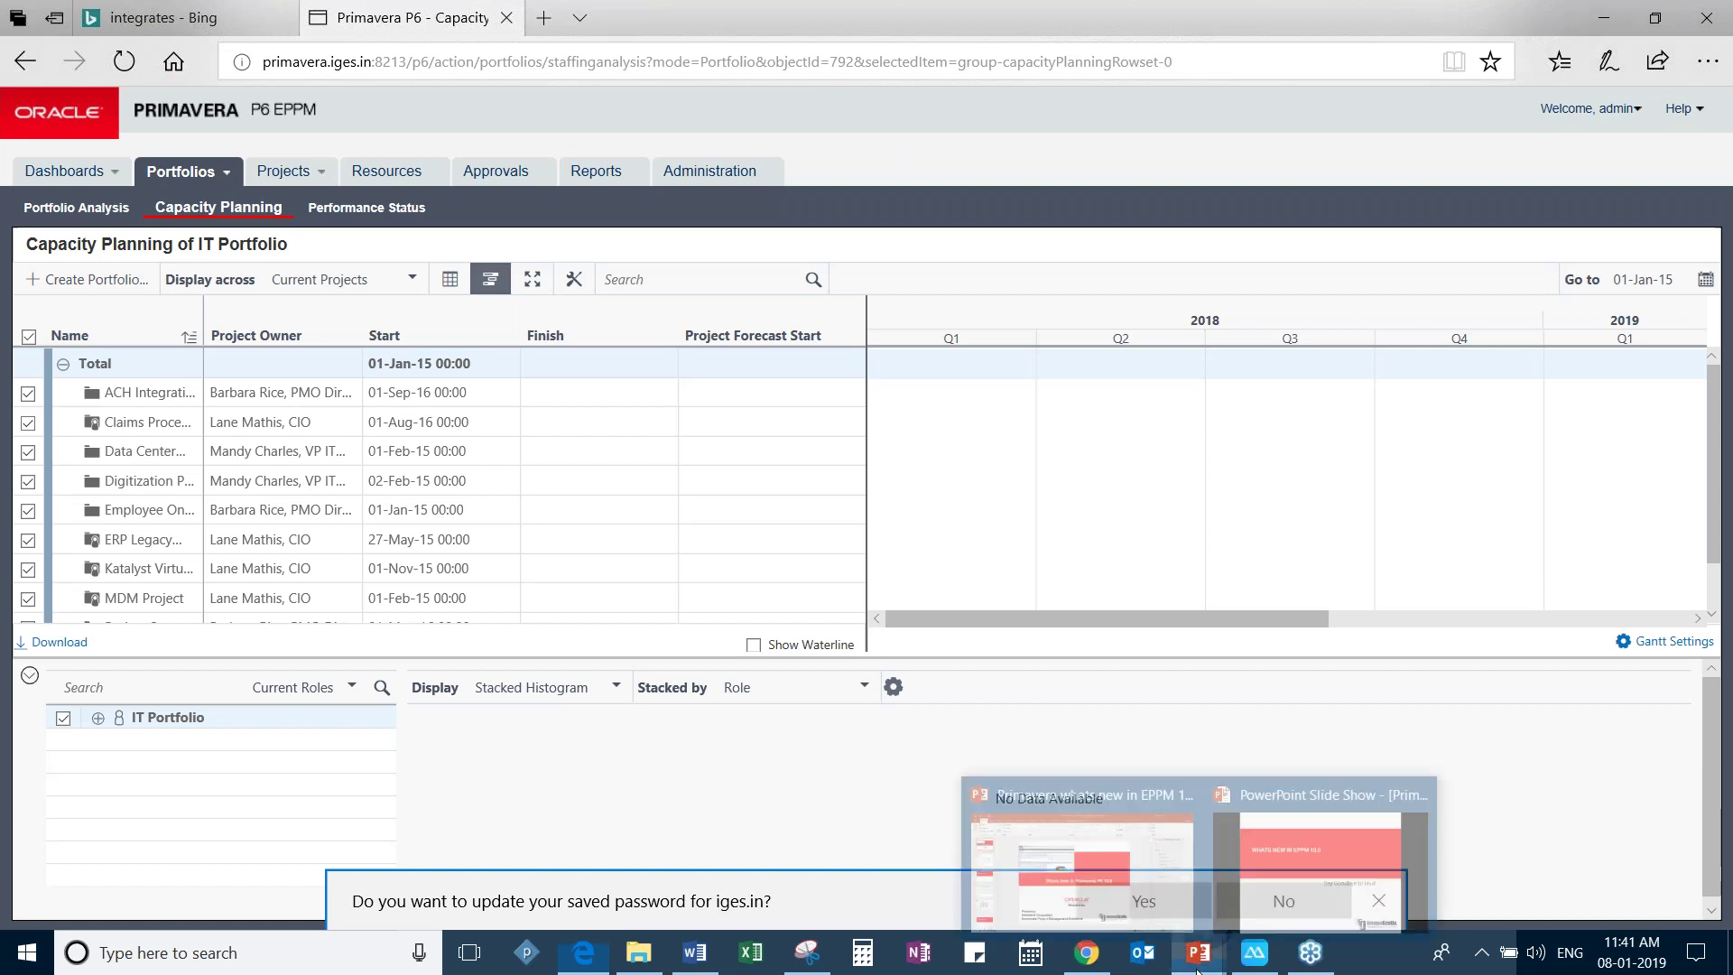
left_click(1319, 839)
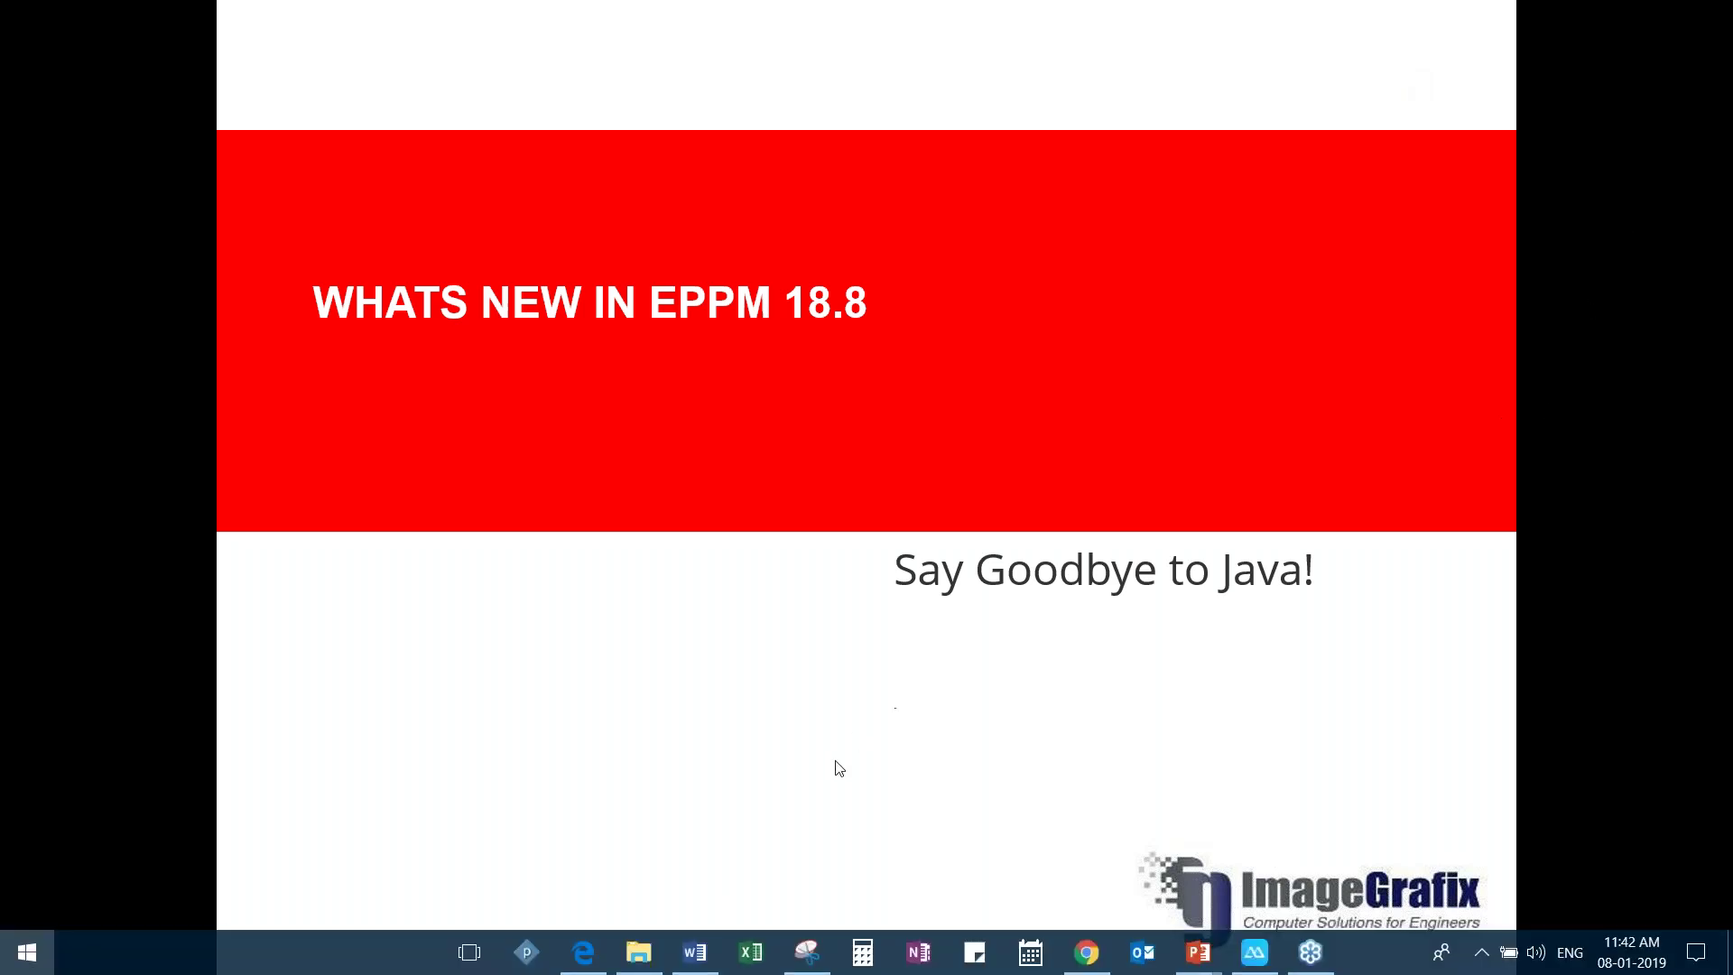
Step: Switch to Primavera P6 in the Edge browser and display the Construction dashboard
key("super")
left_click(583, 952)
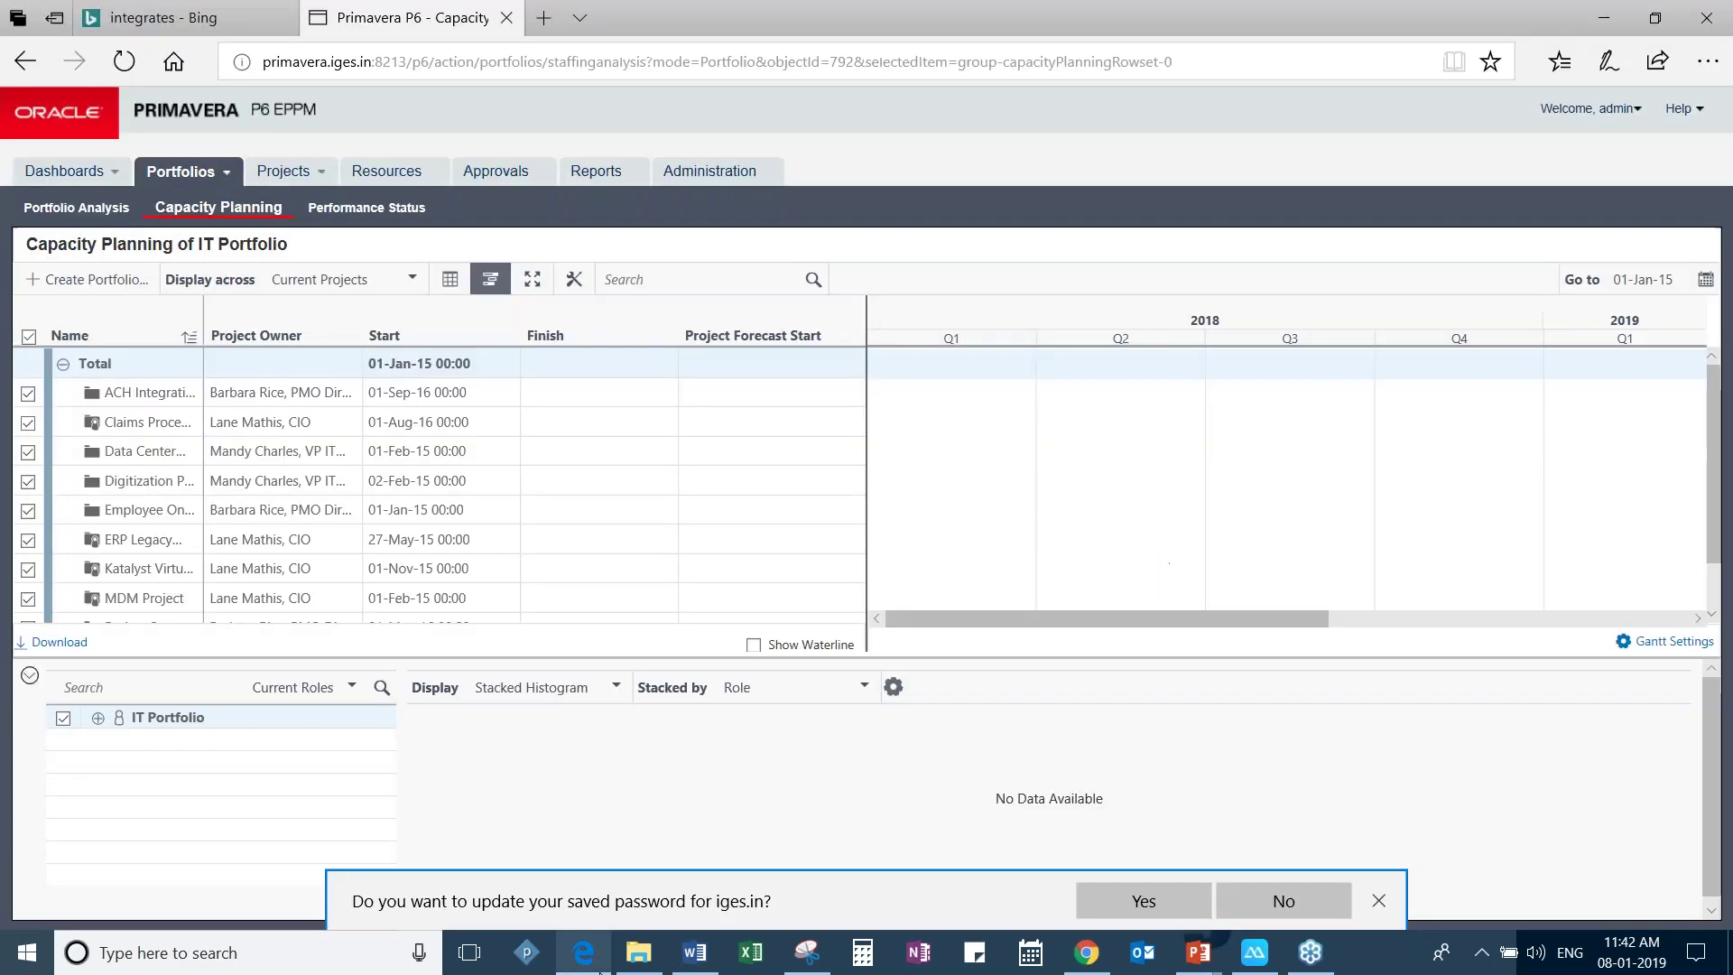
left_click(66, 171)
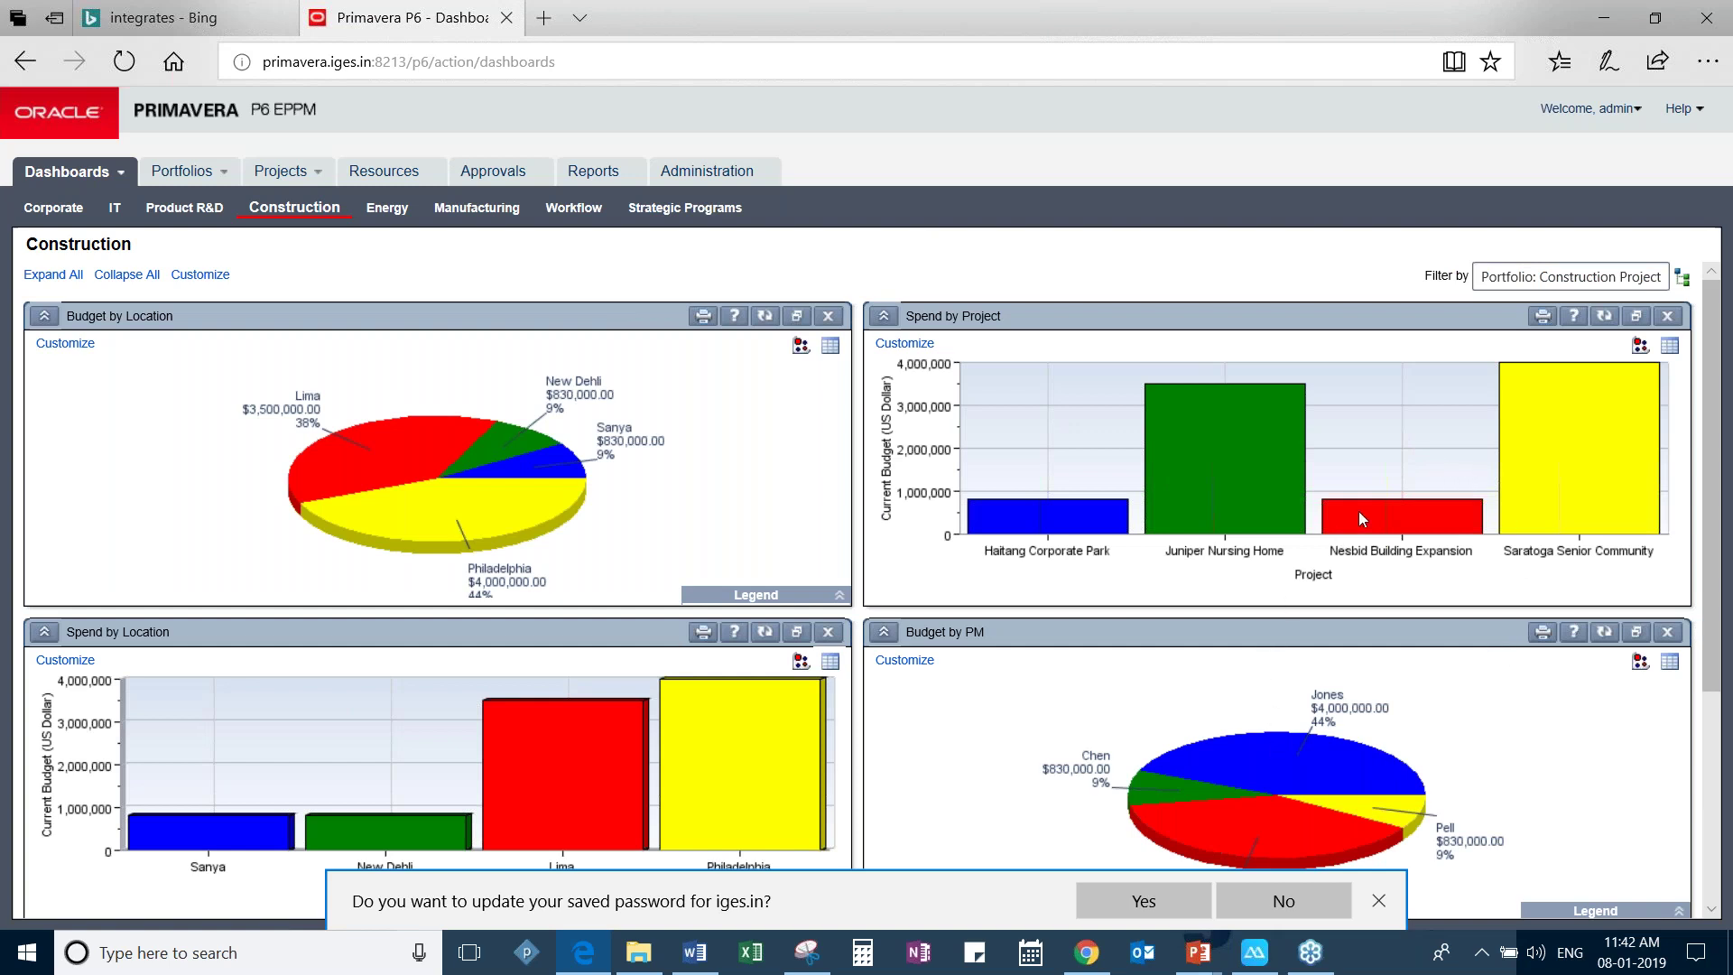
mouse_move(1359, 513)
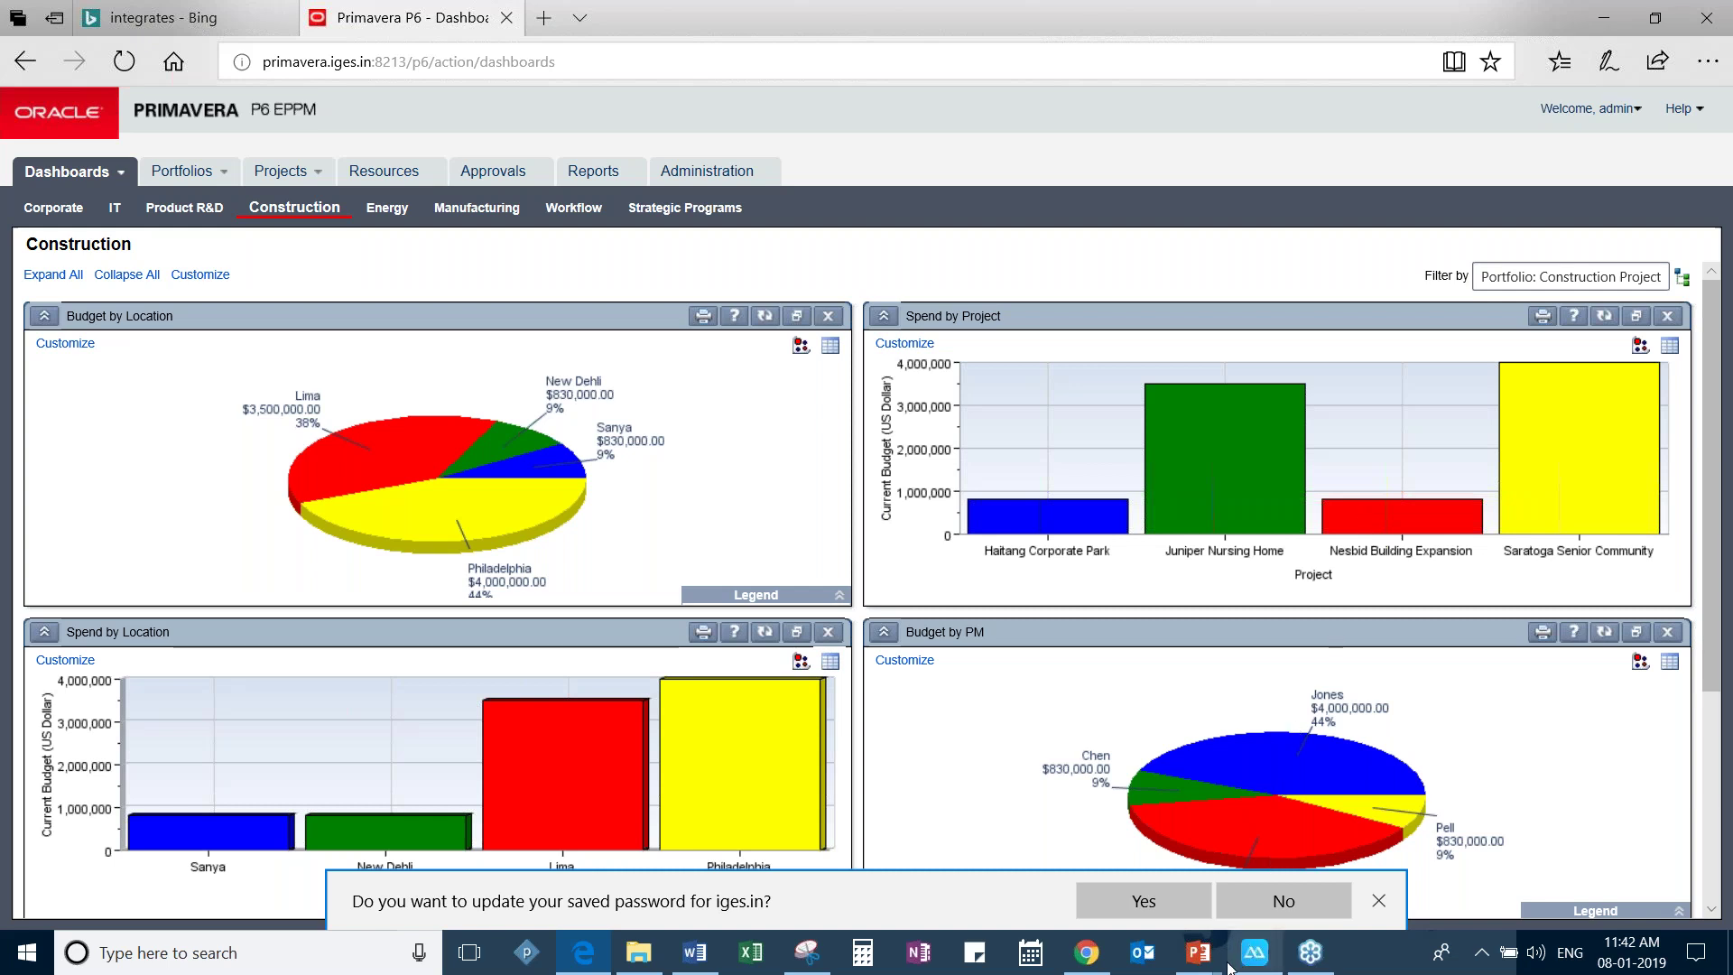
Step: Switch to the PowerPoint slide show and advance to the slide on moving from Java to HTML5
mouse_move(1214, 966)
left_click(1320, 858)
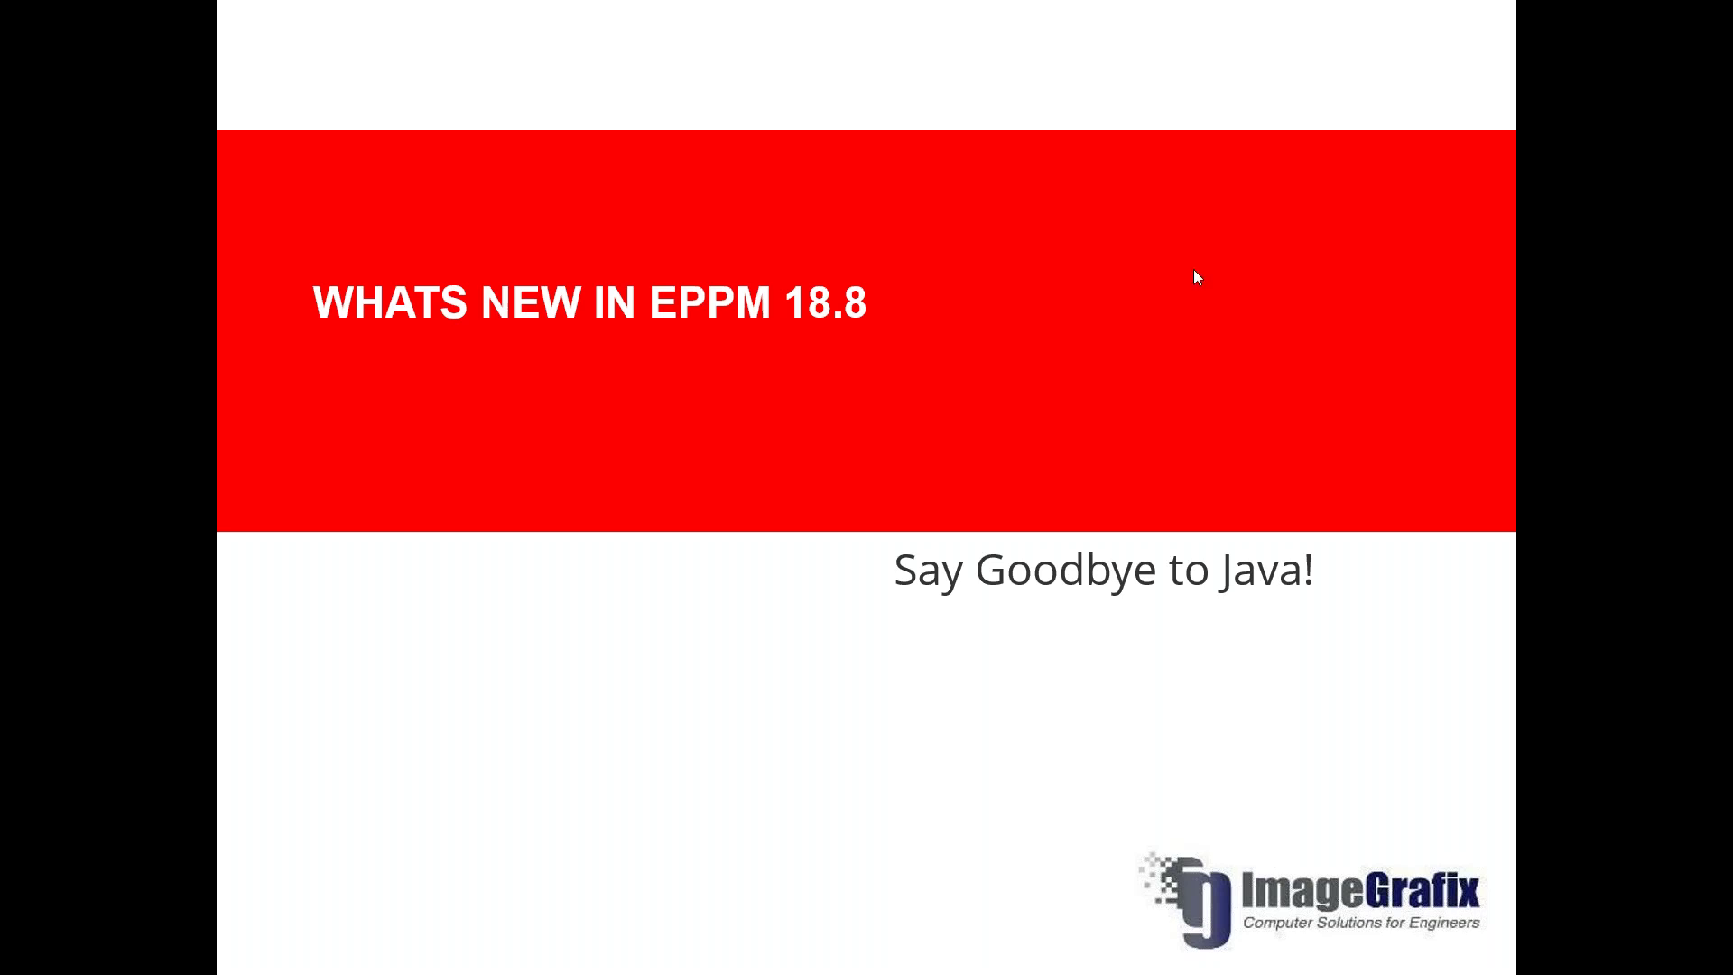
left_click(1183, 306)
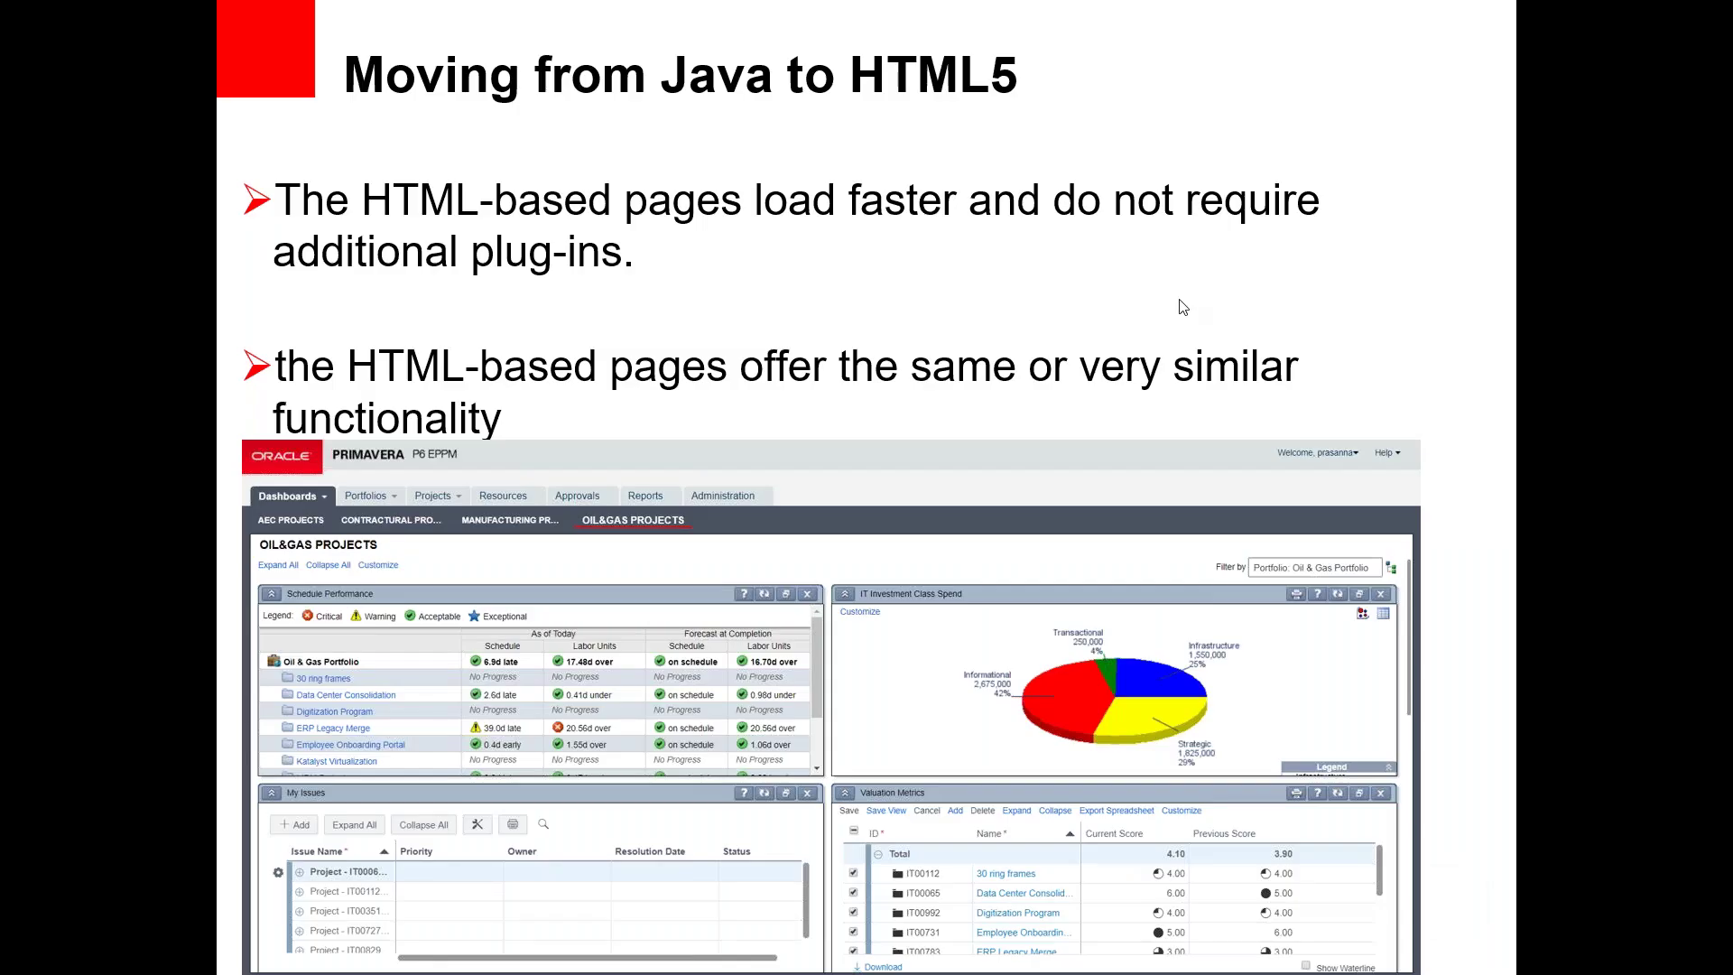
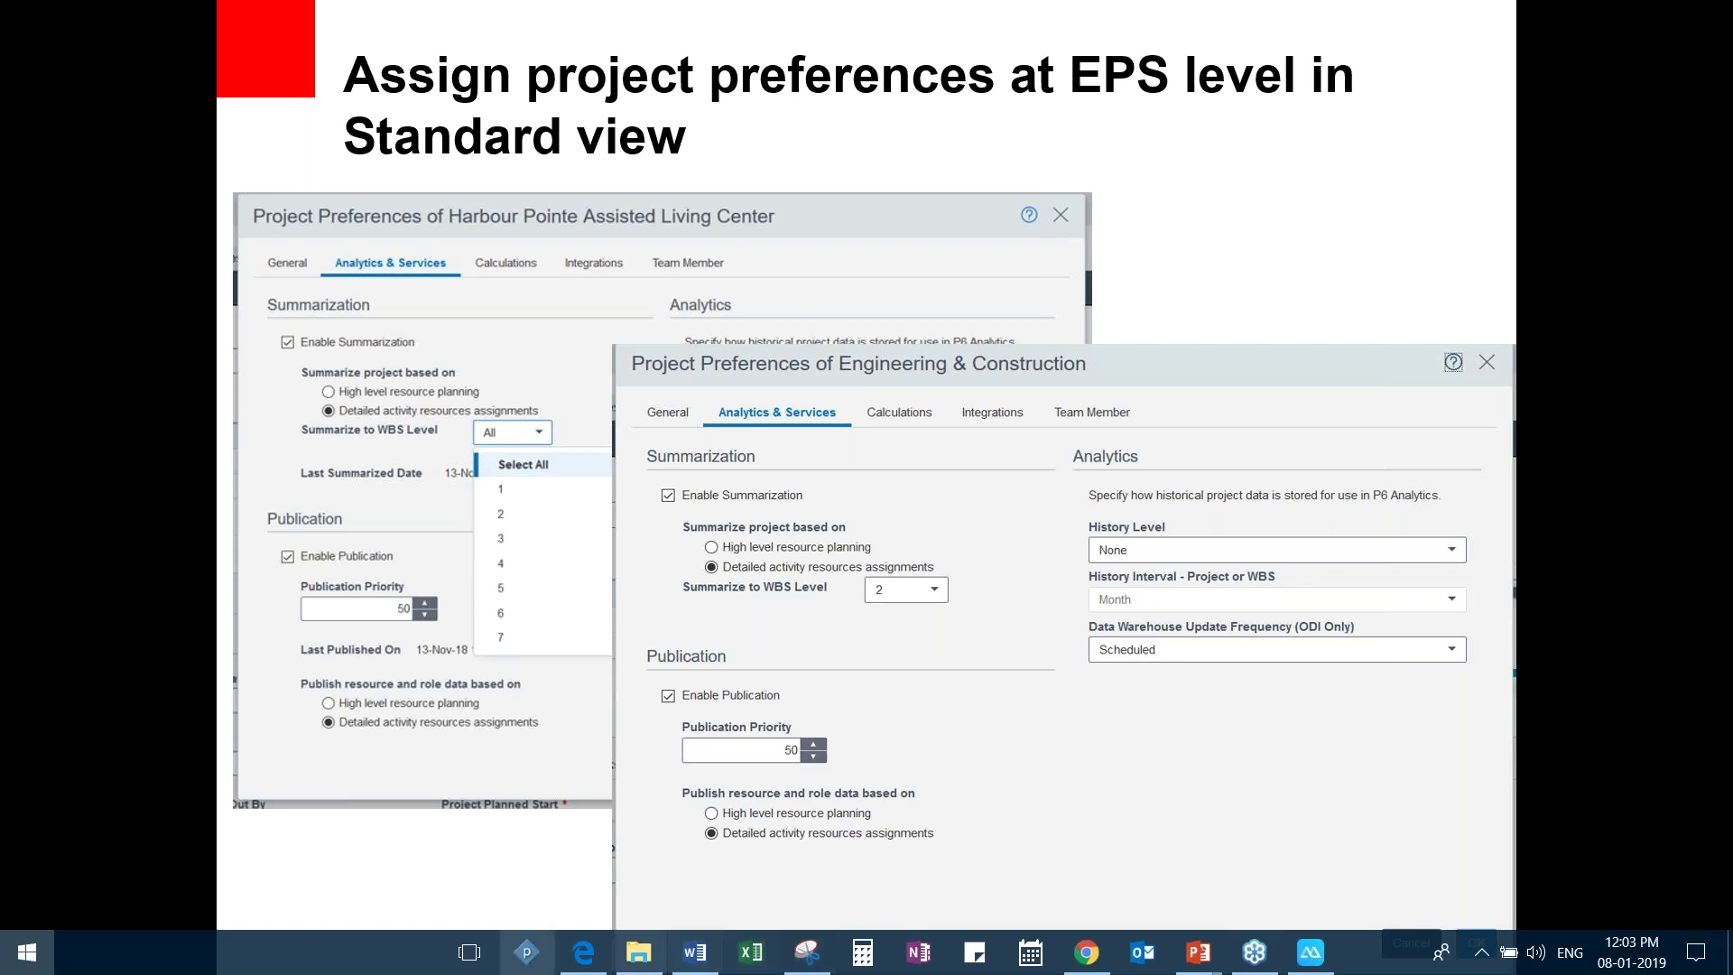
Step: Switch to Primavera P6 in Chrome, expand Enterprise and E&C in the project structure, and widen the Name column
key("super")
left_click(1087, 952)
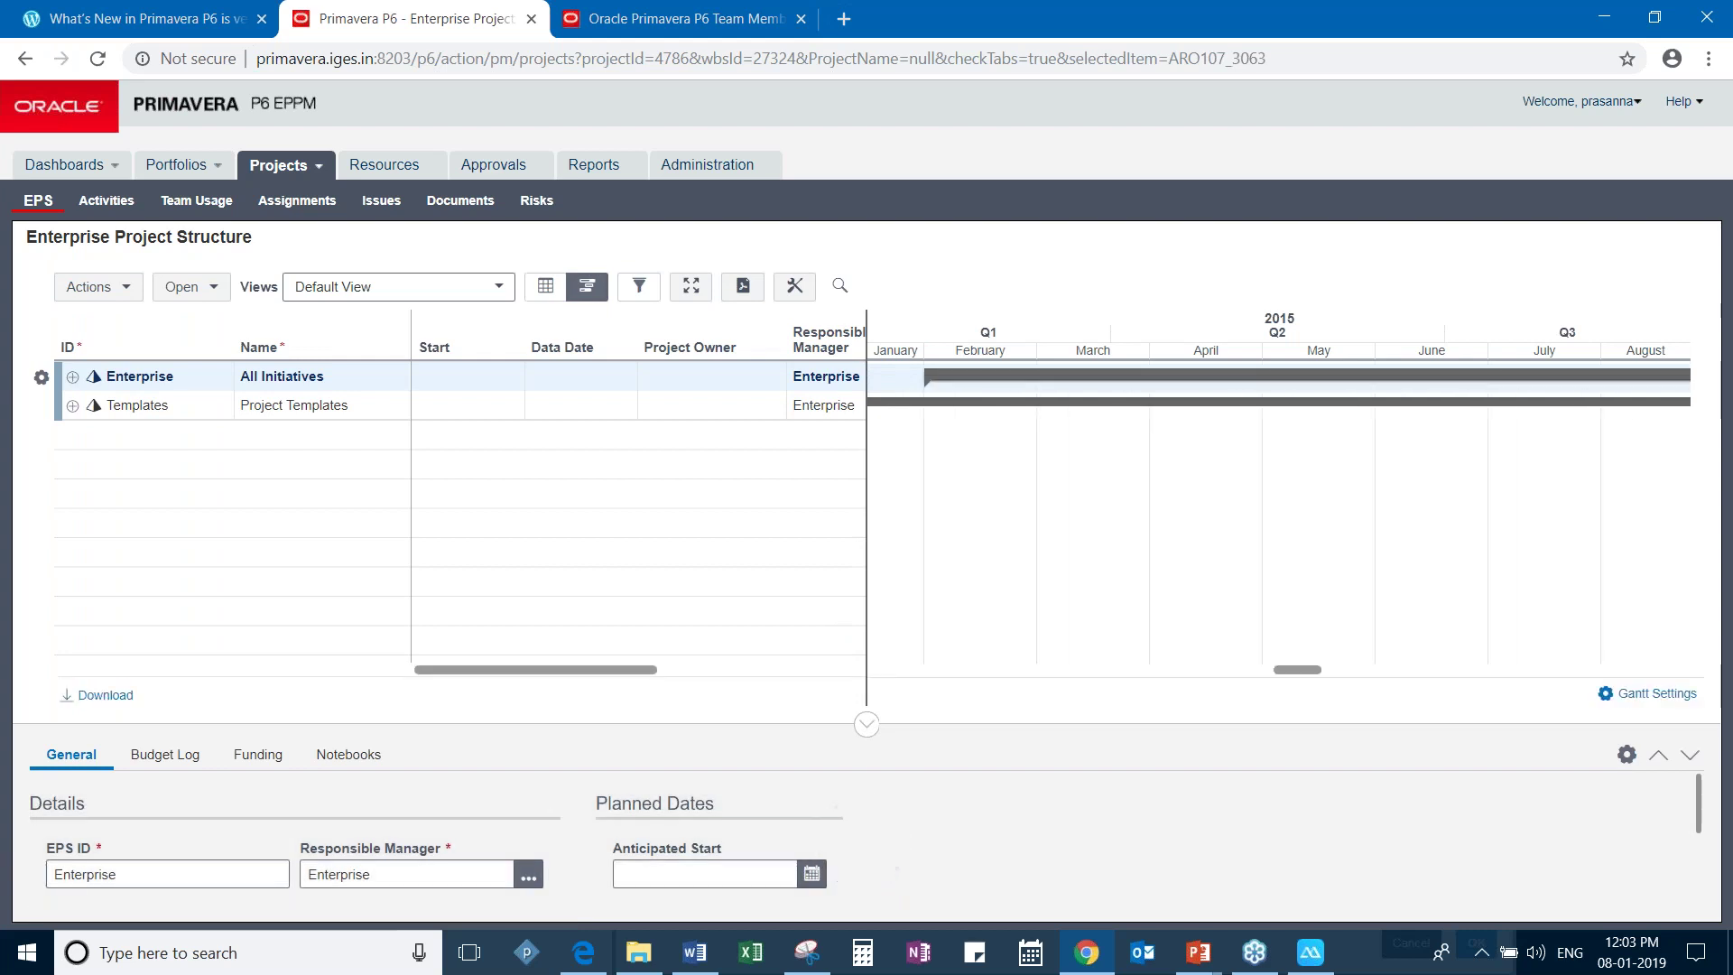
left_click(72, 377)
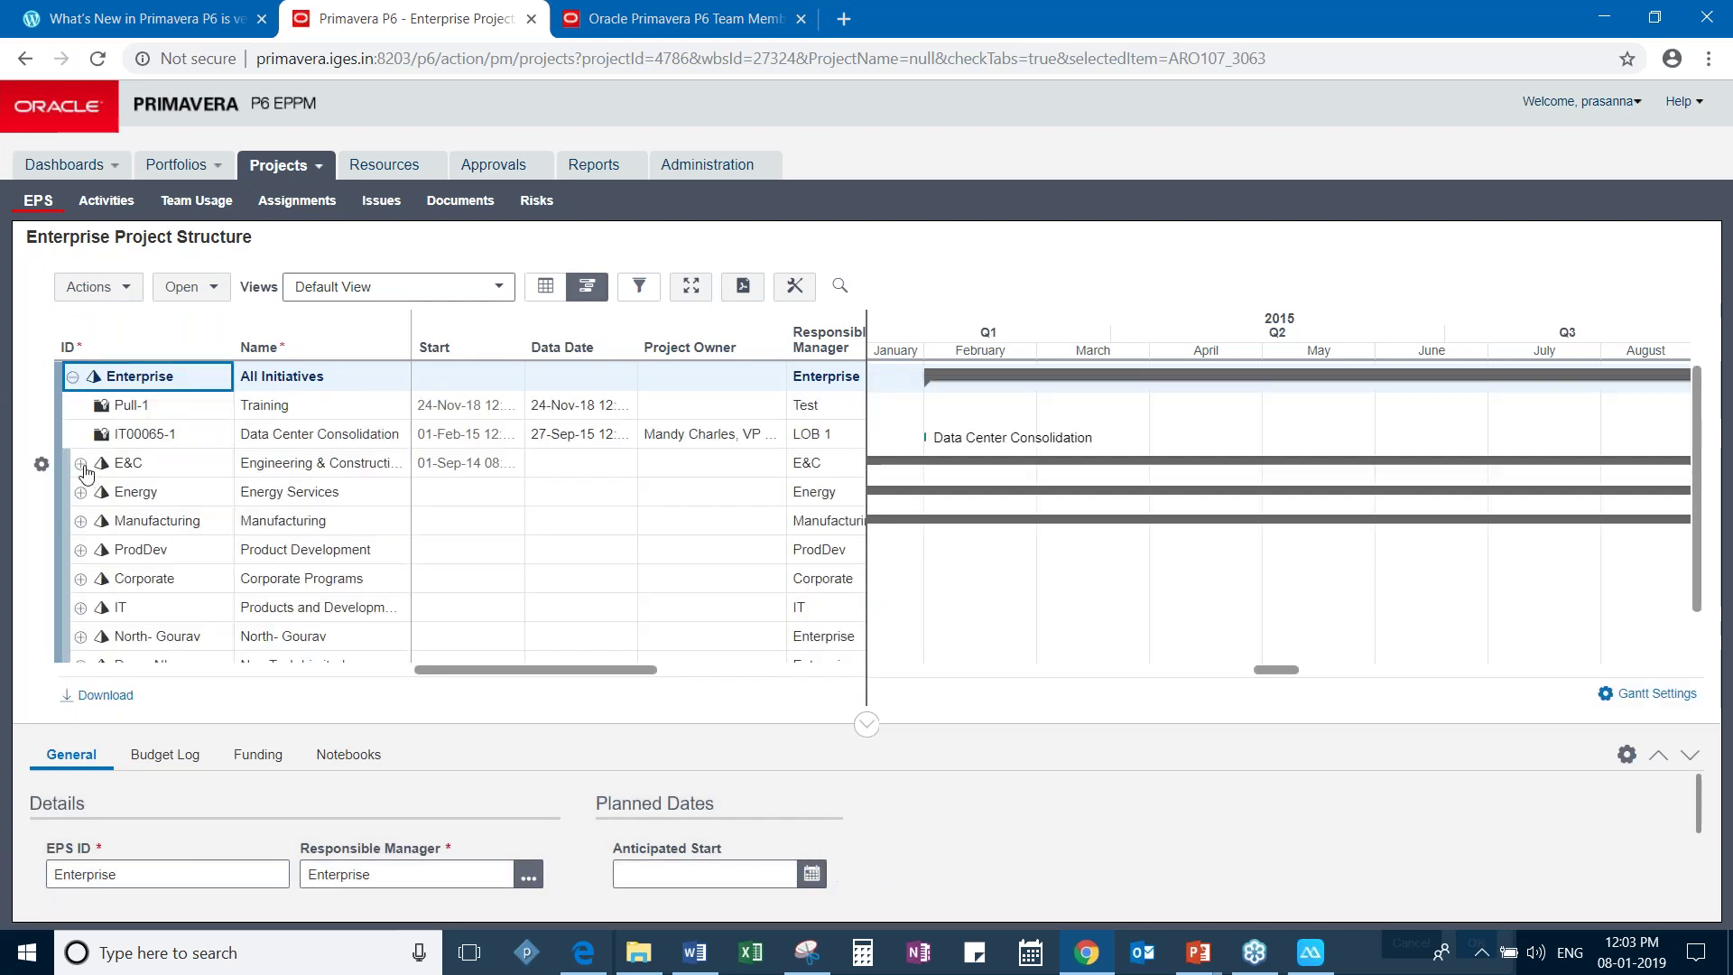
left_click(82, 464)
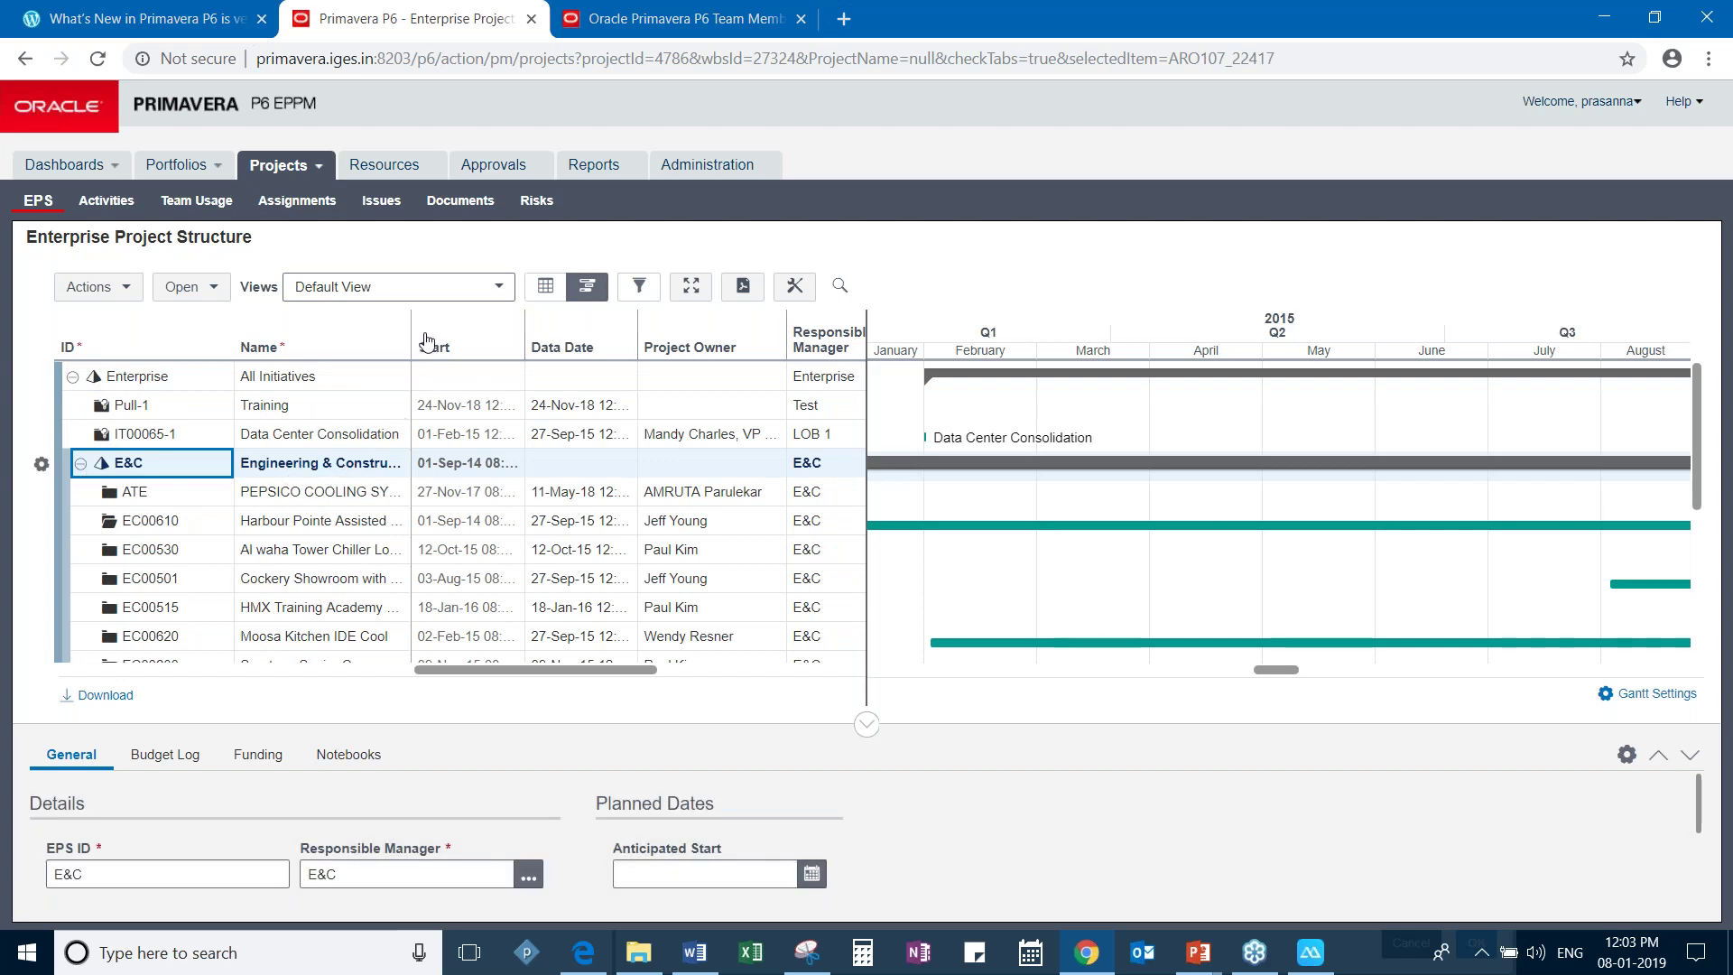
left_click_drag(412, 339, 499, 332)
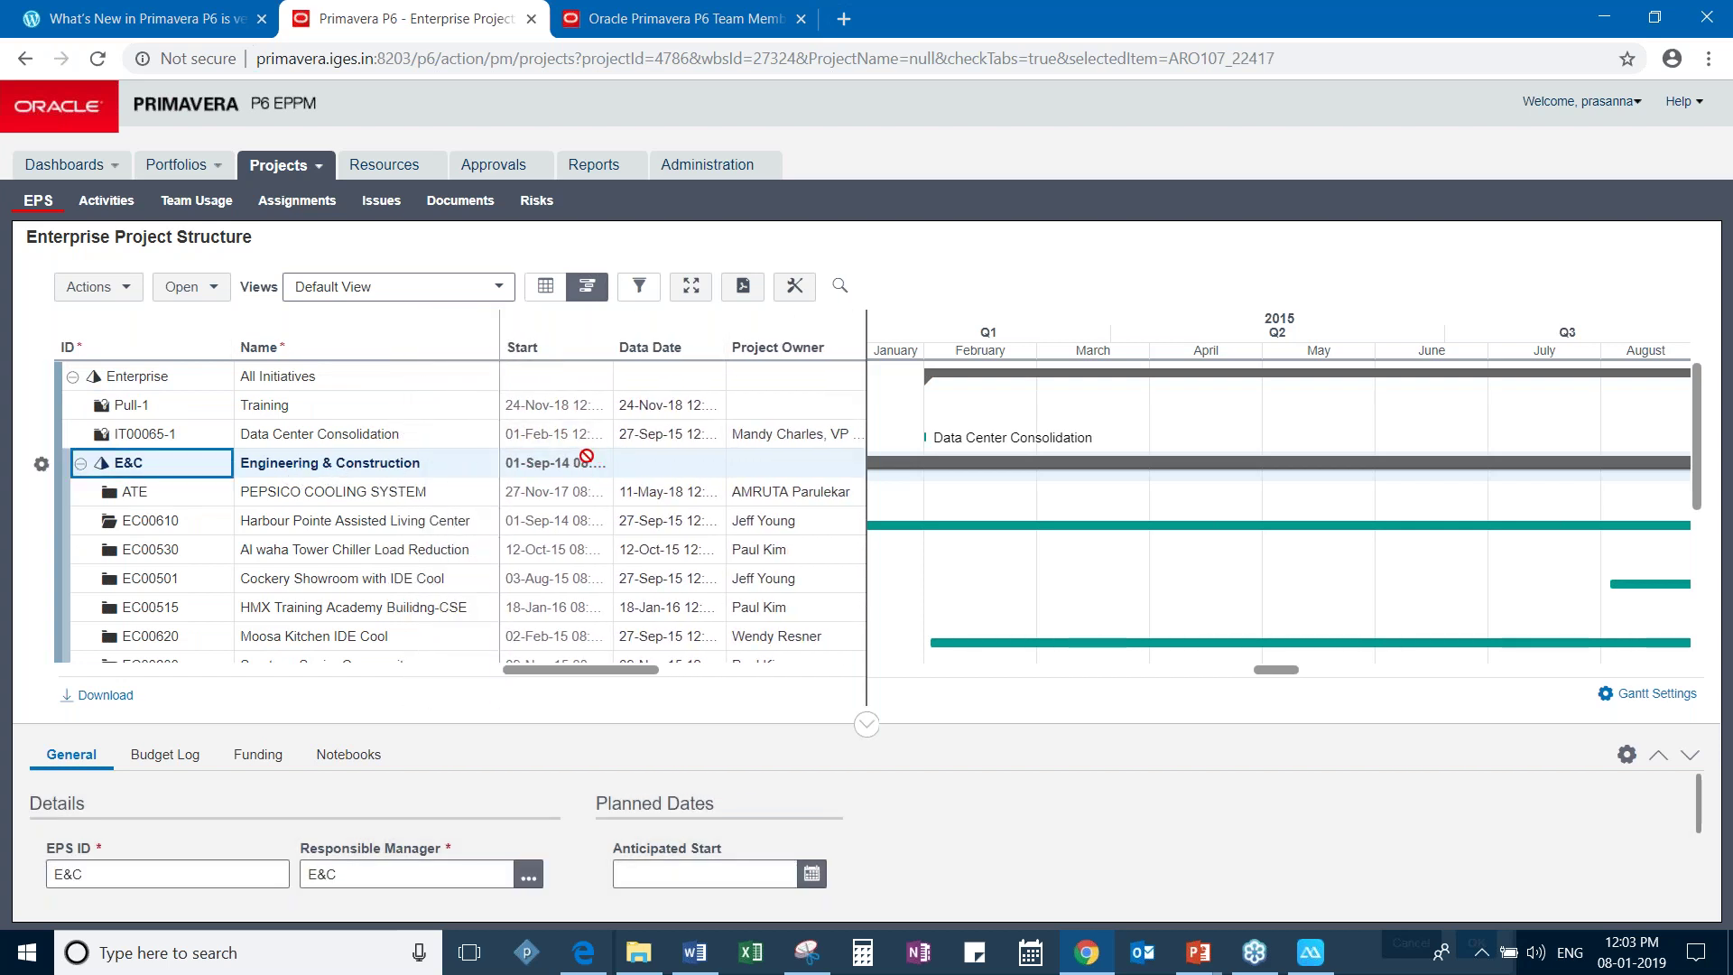
Step: Examine the Analytics & Services project preferences of Harbour Pointe Assisted Living Center, and close them without changes
left_click(358, 532)
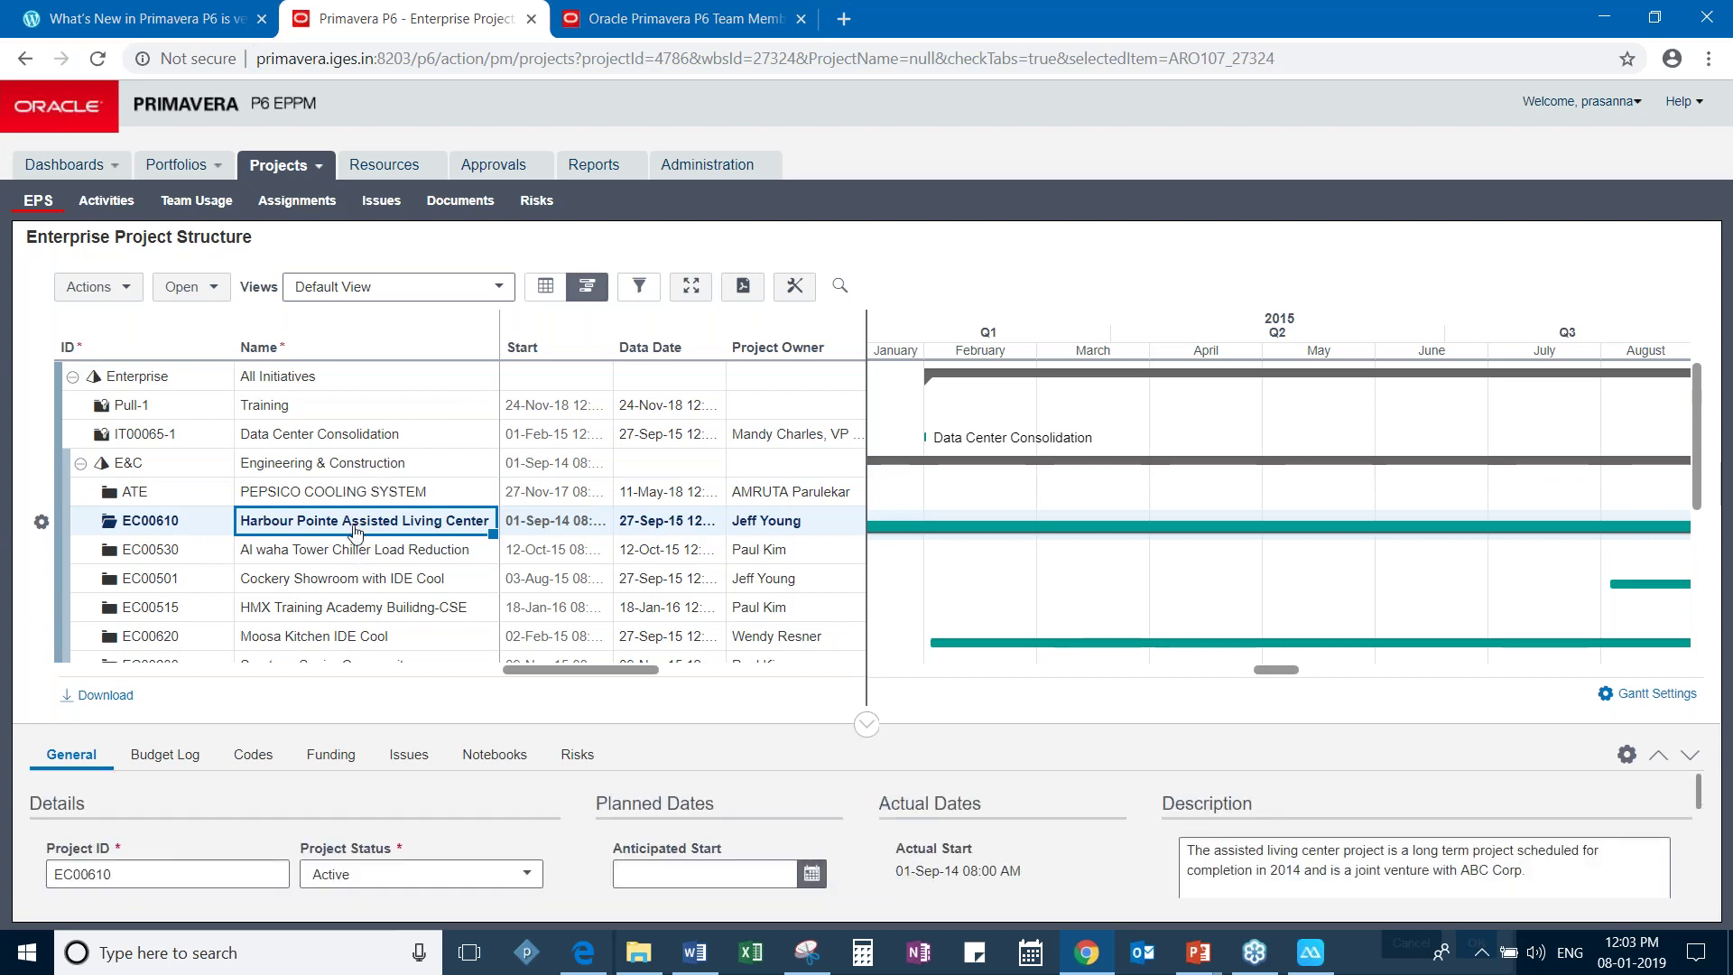
left_click(40, 521)
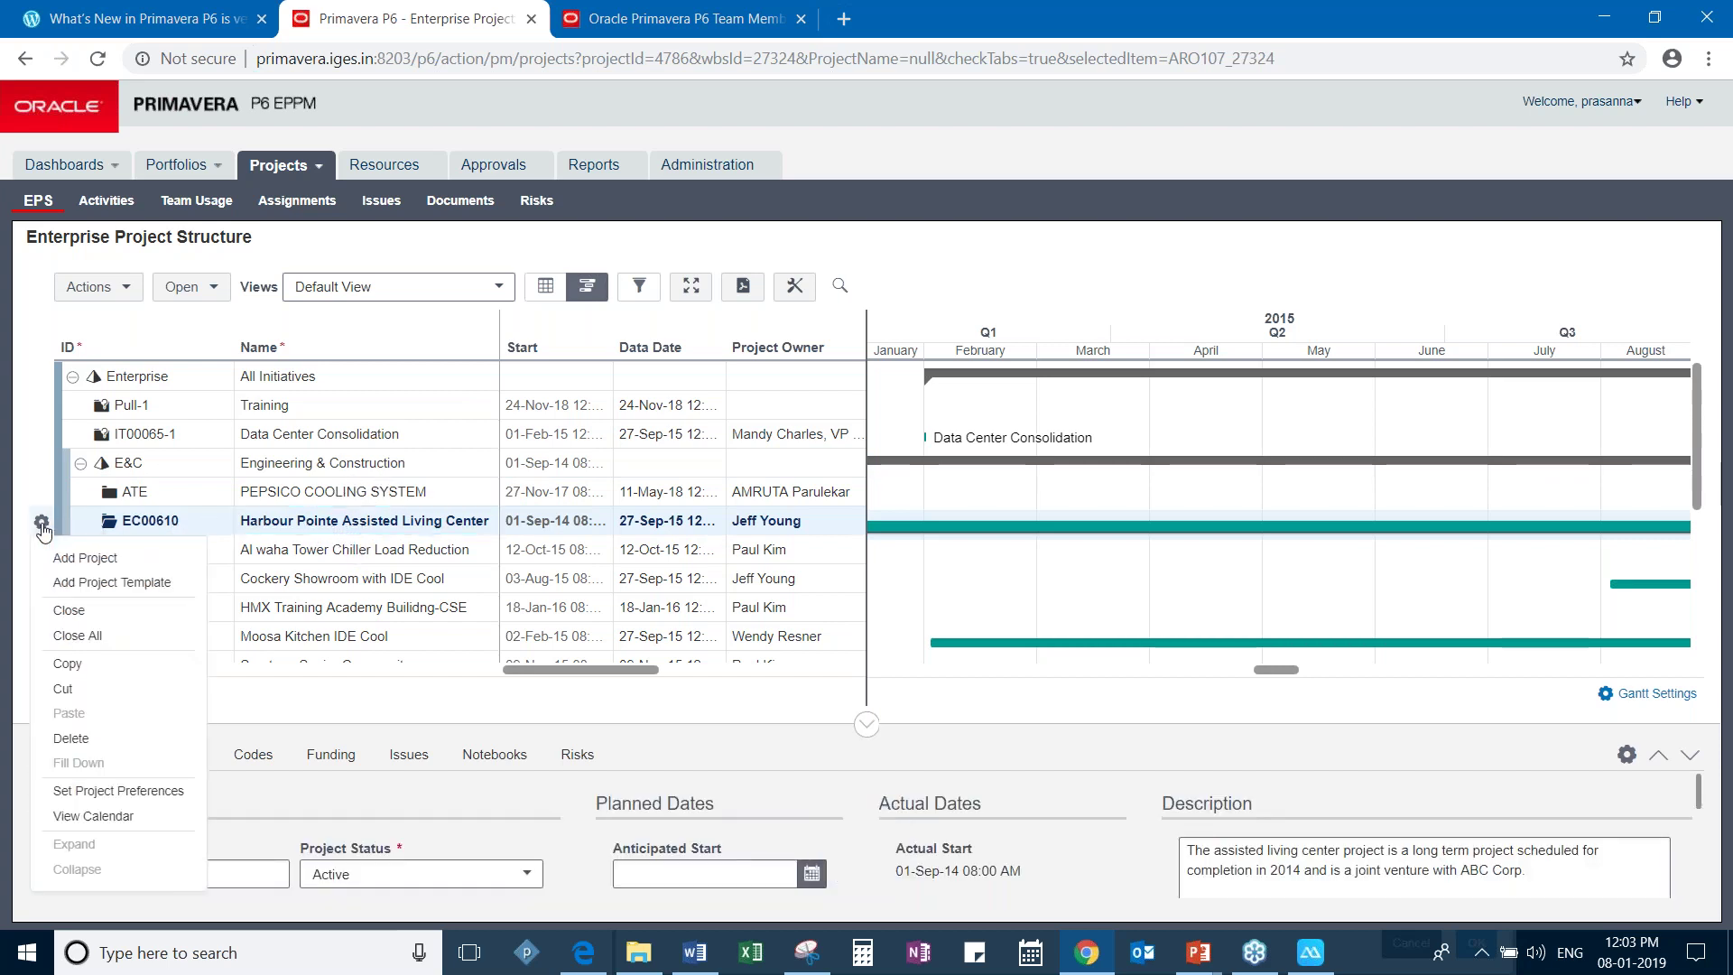
left_click(95, 792)
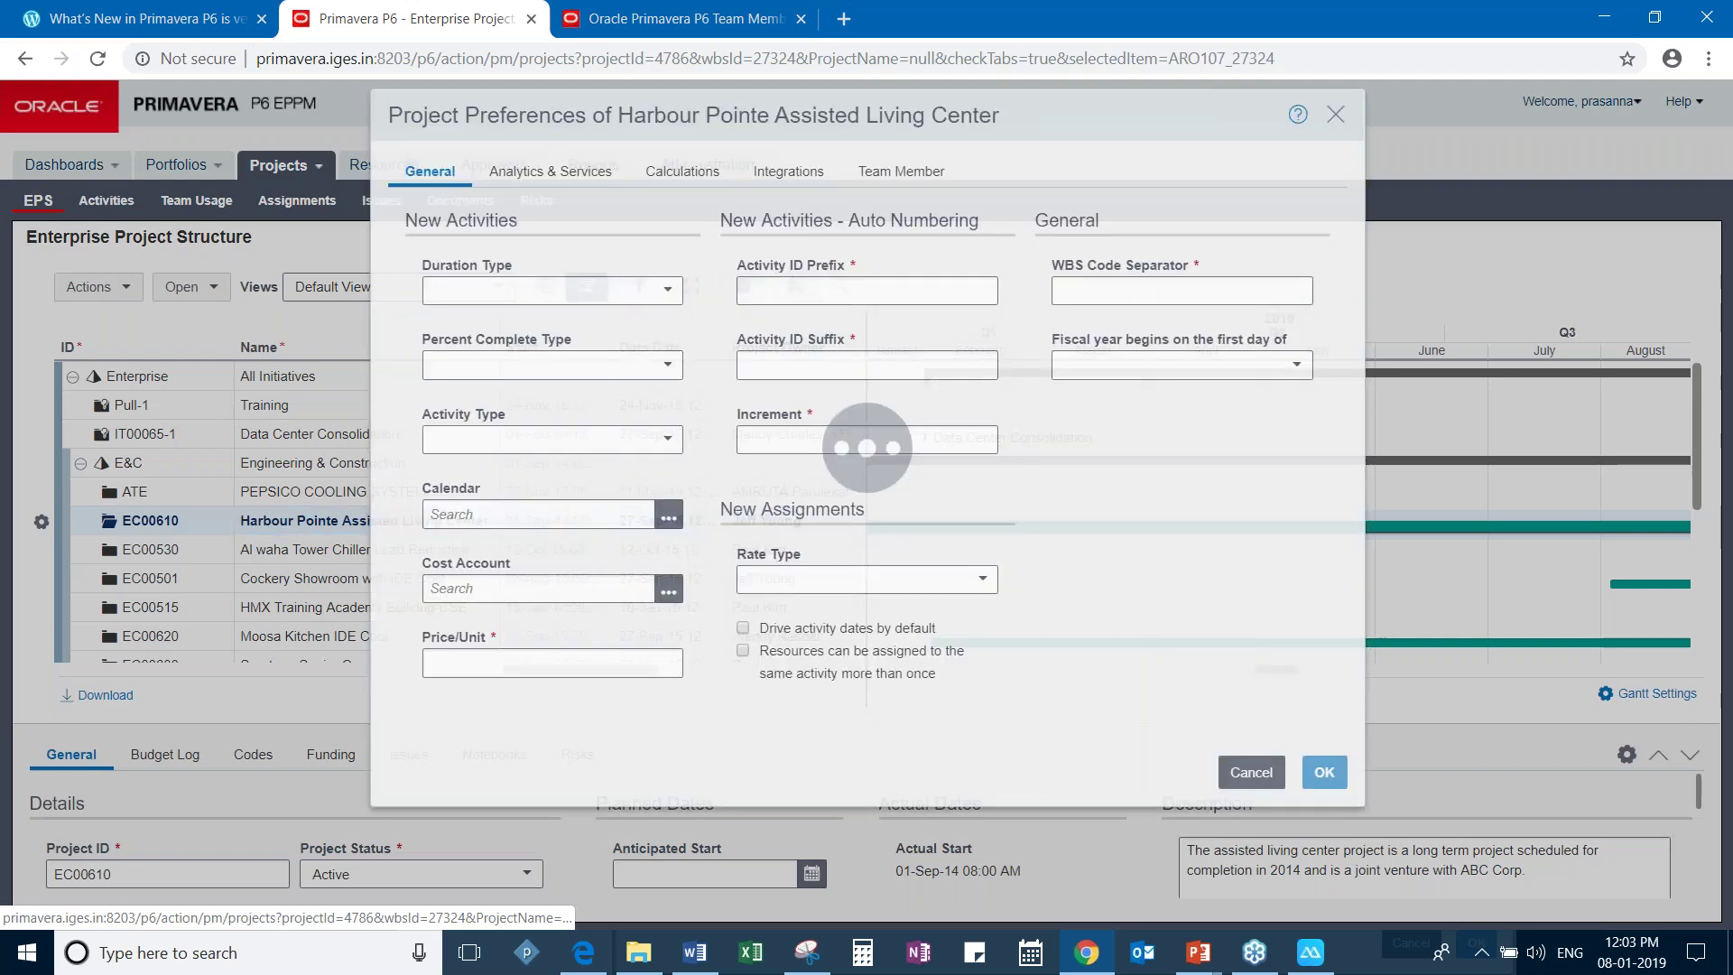
left_click(542, 179)
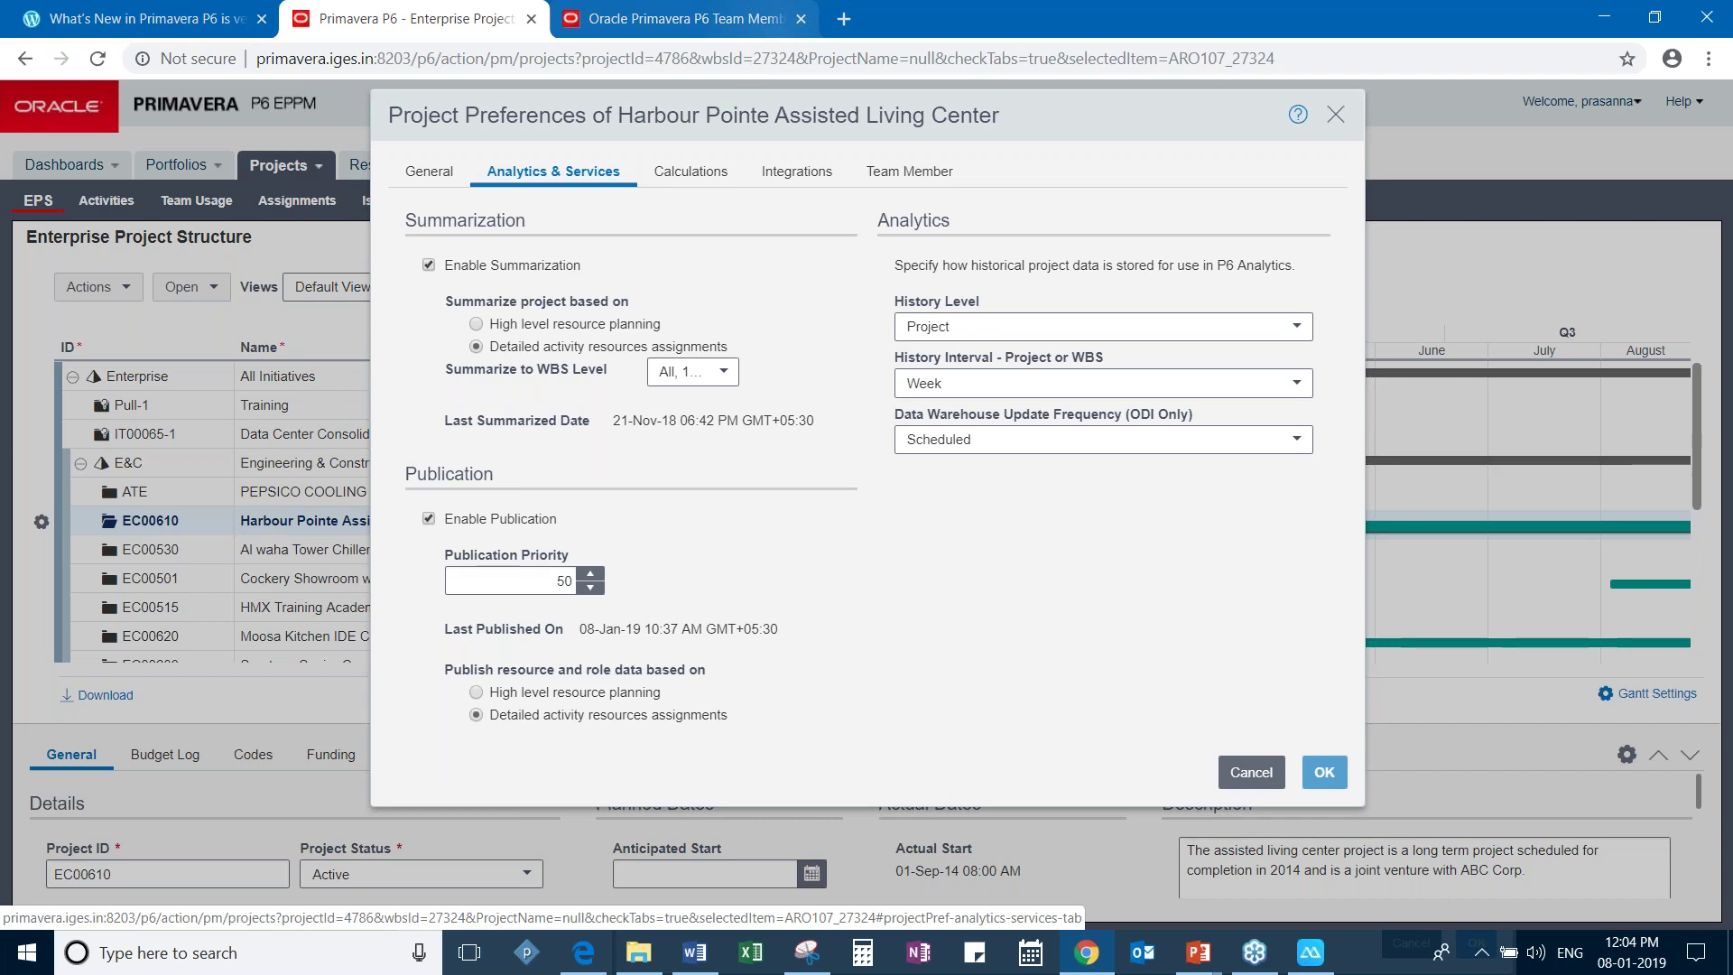
left_click_drag(746, 85, 1126, 83)
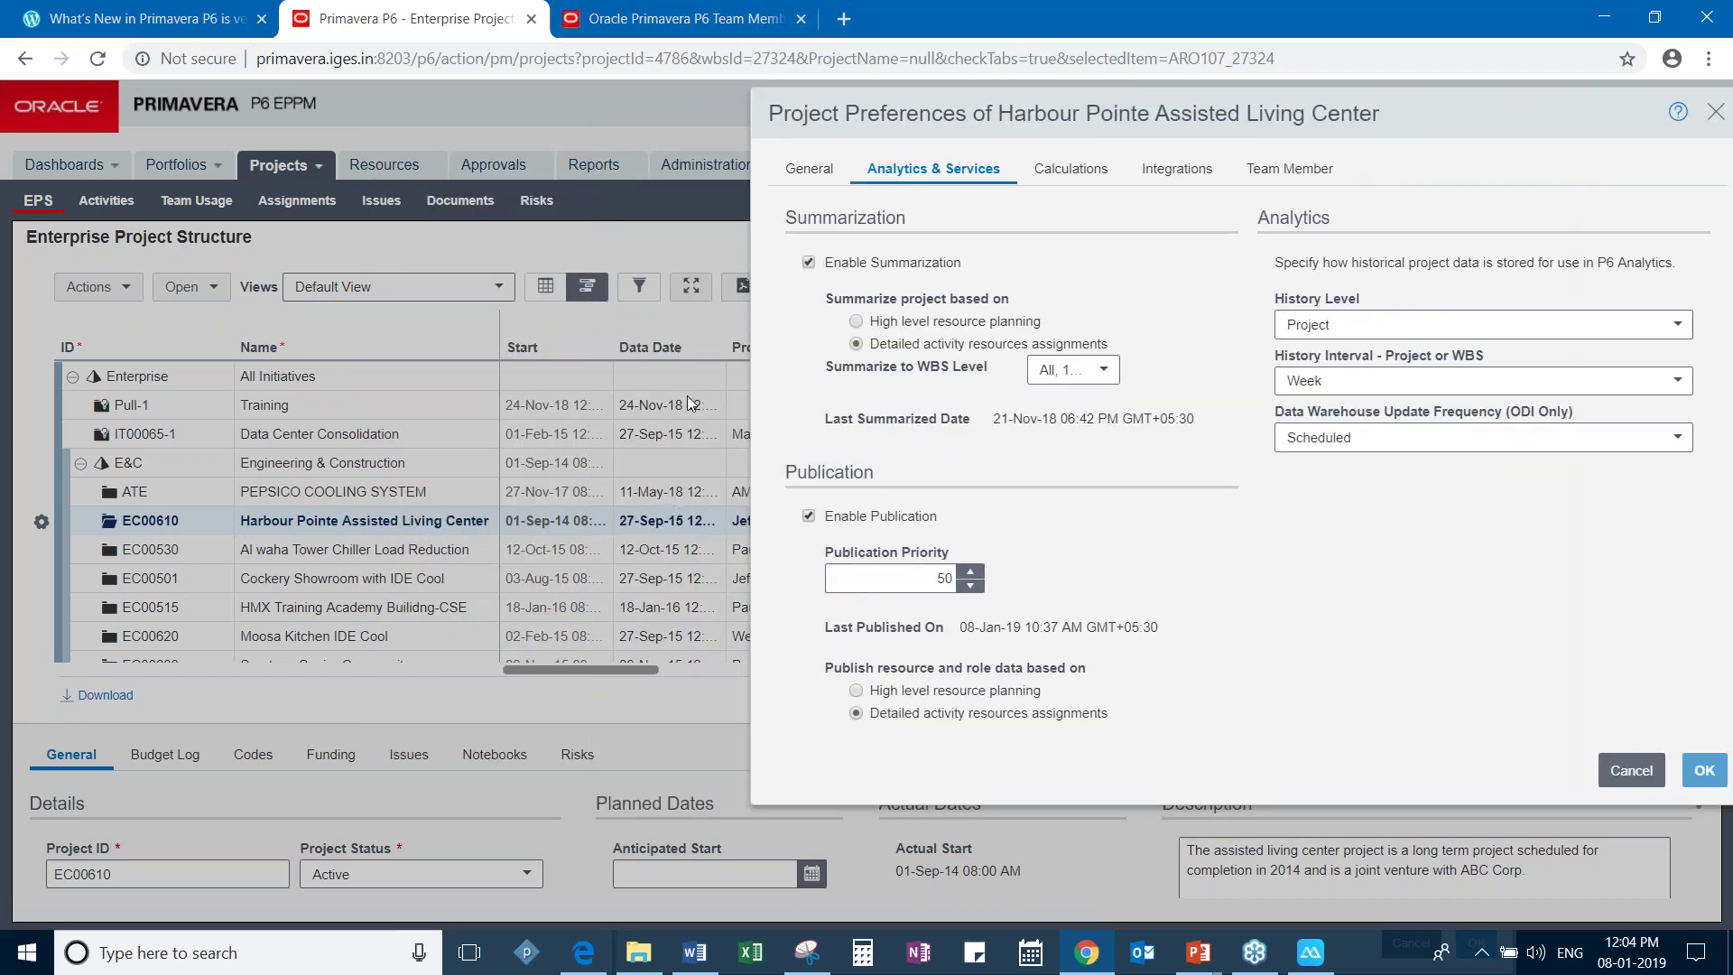
left_click_drag(1129, 109, 834, 126)
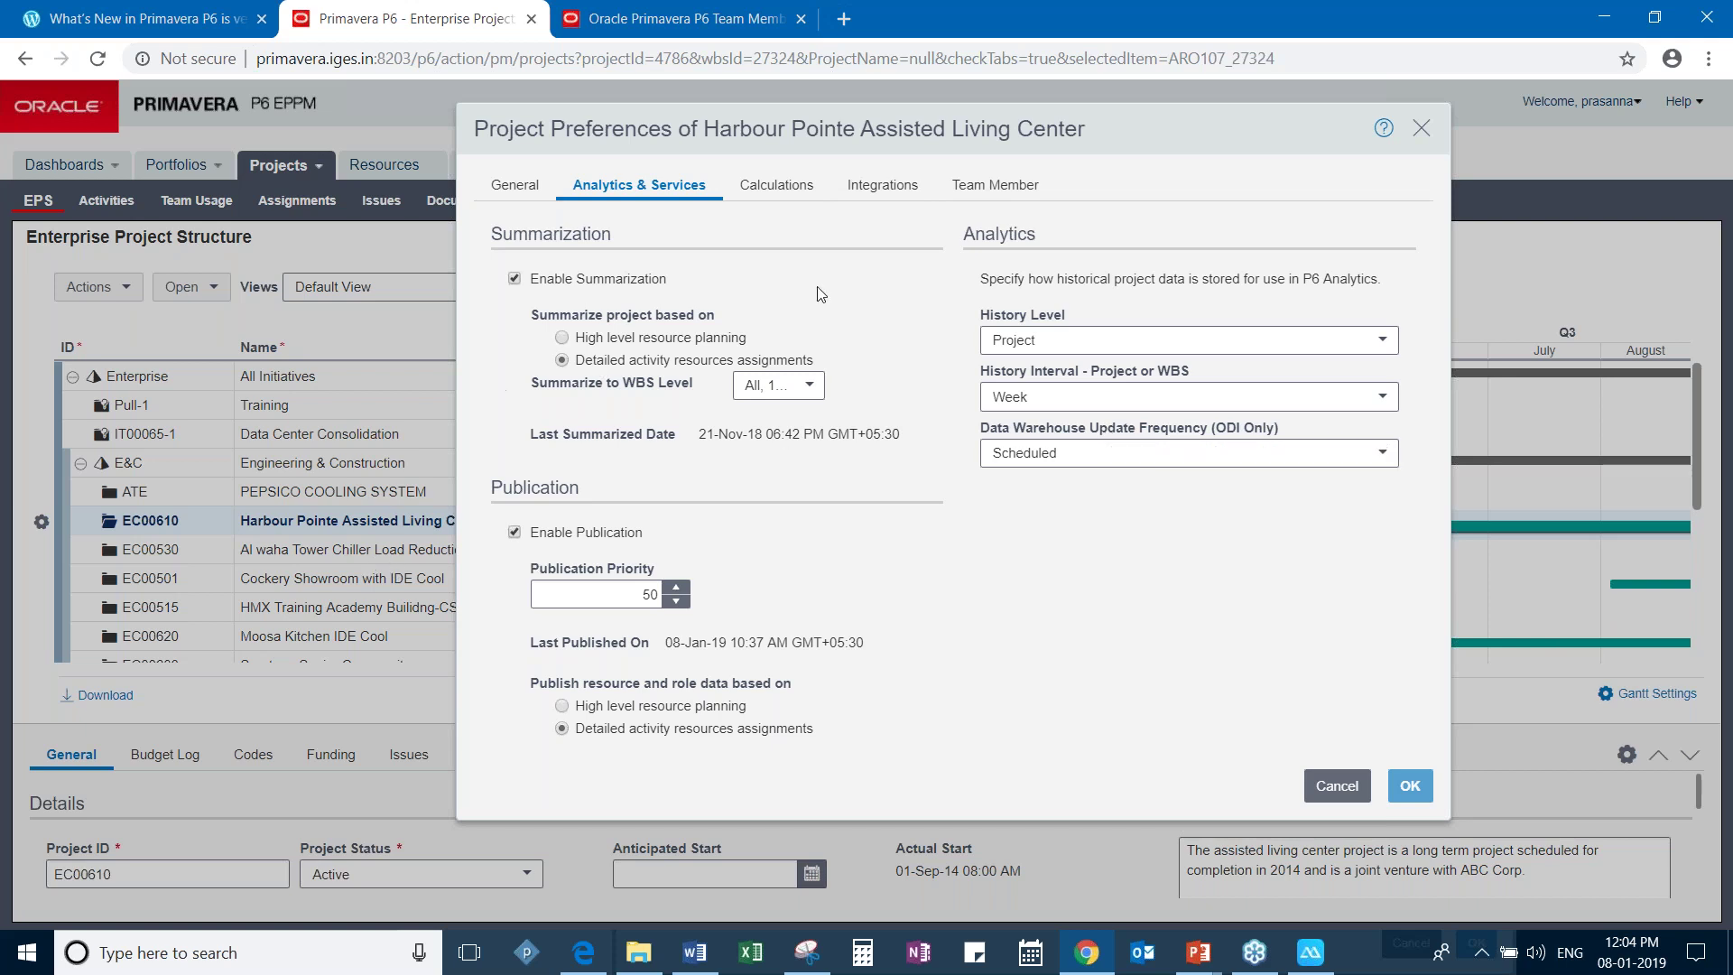
left_click(1423, 130)
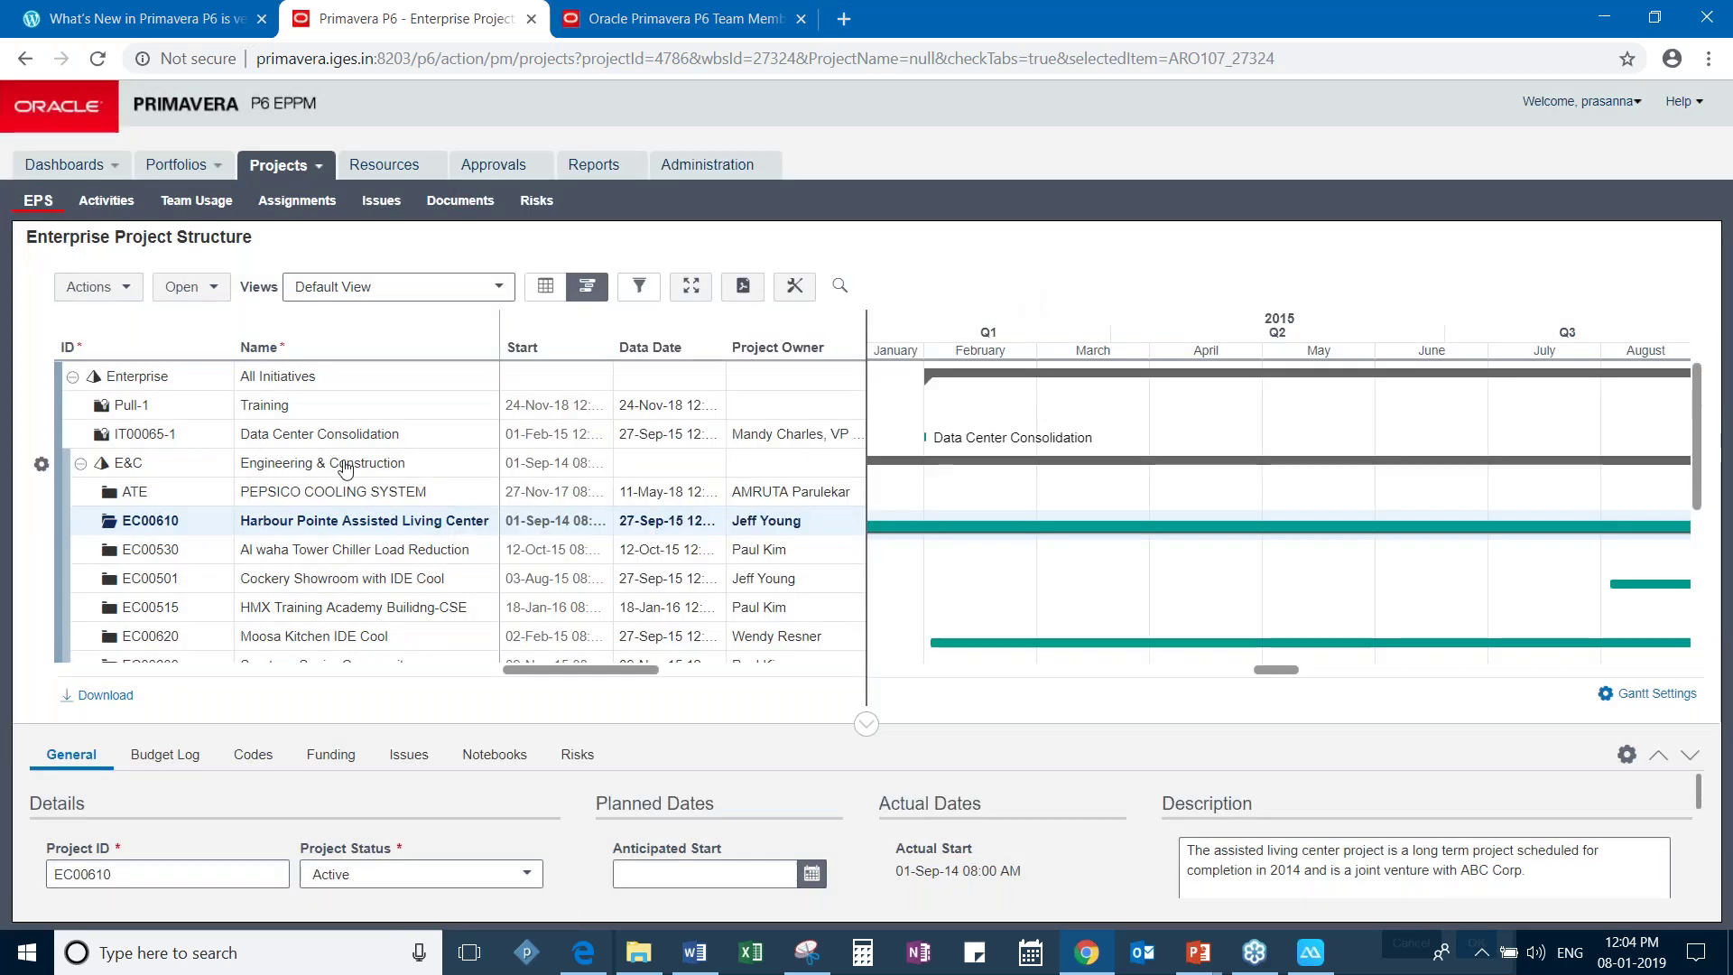
Step: In the Analytics & Services project preferences of the Engineering & Construction EPS, set Summarize to WBS Level to all levels and save
left_click(291, 464)
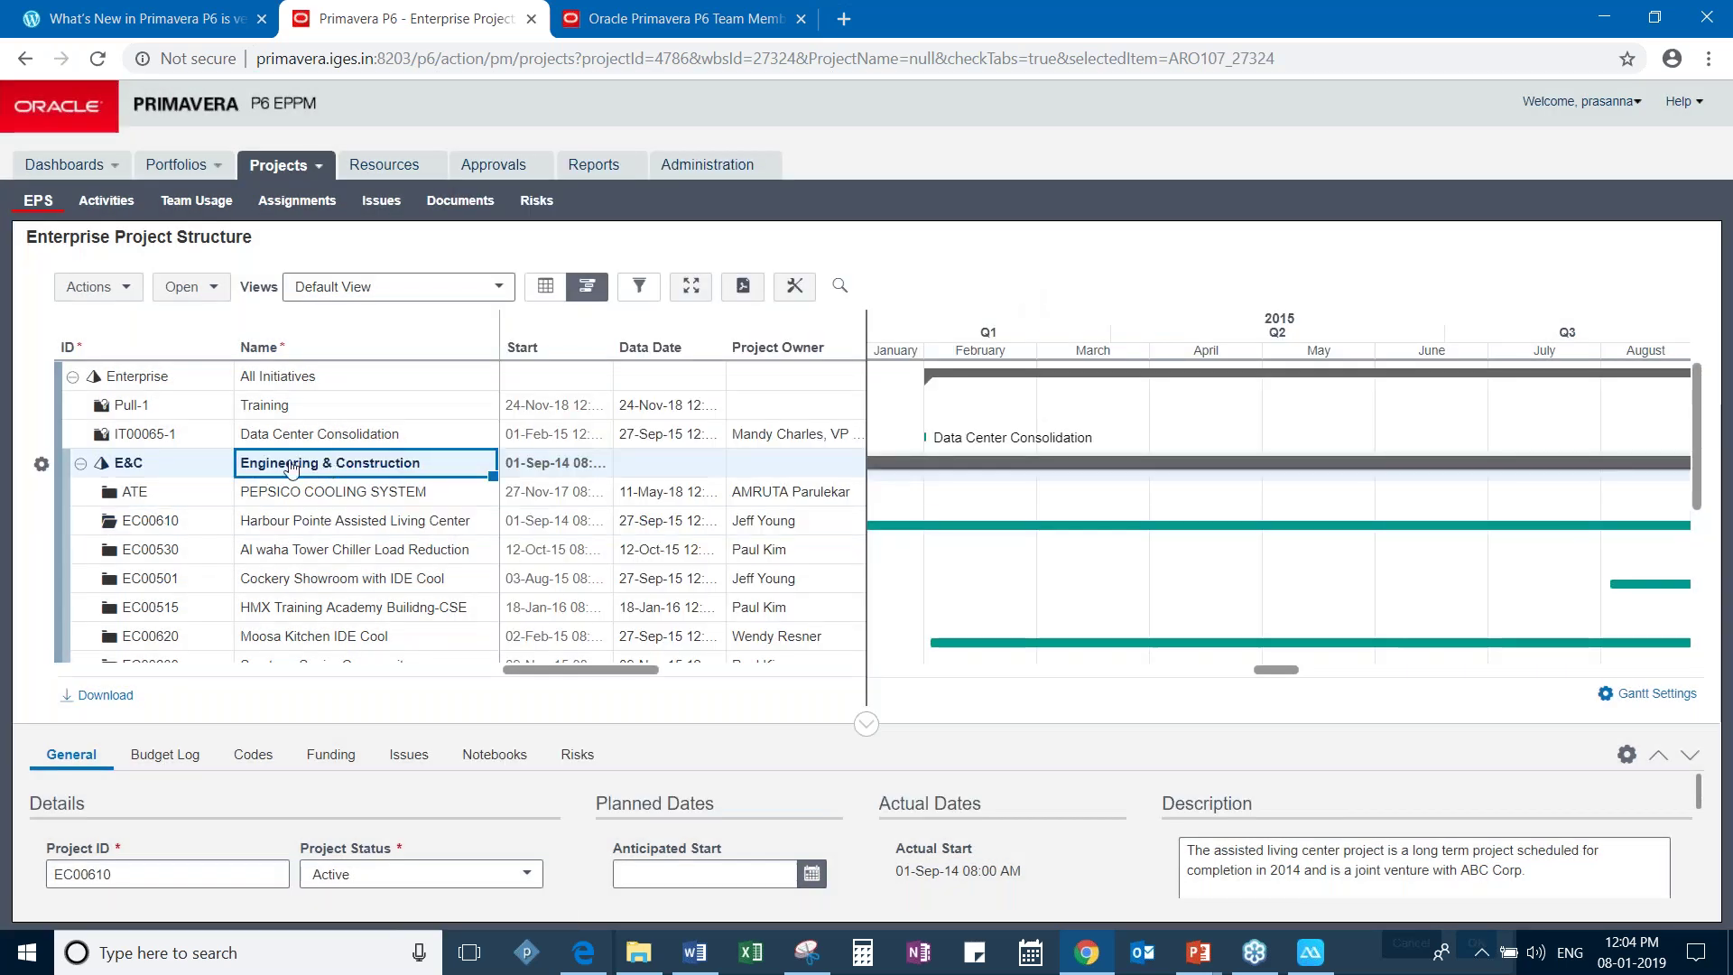
left_click(42, 464)
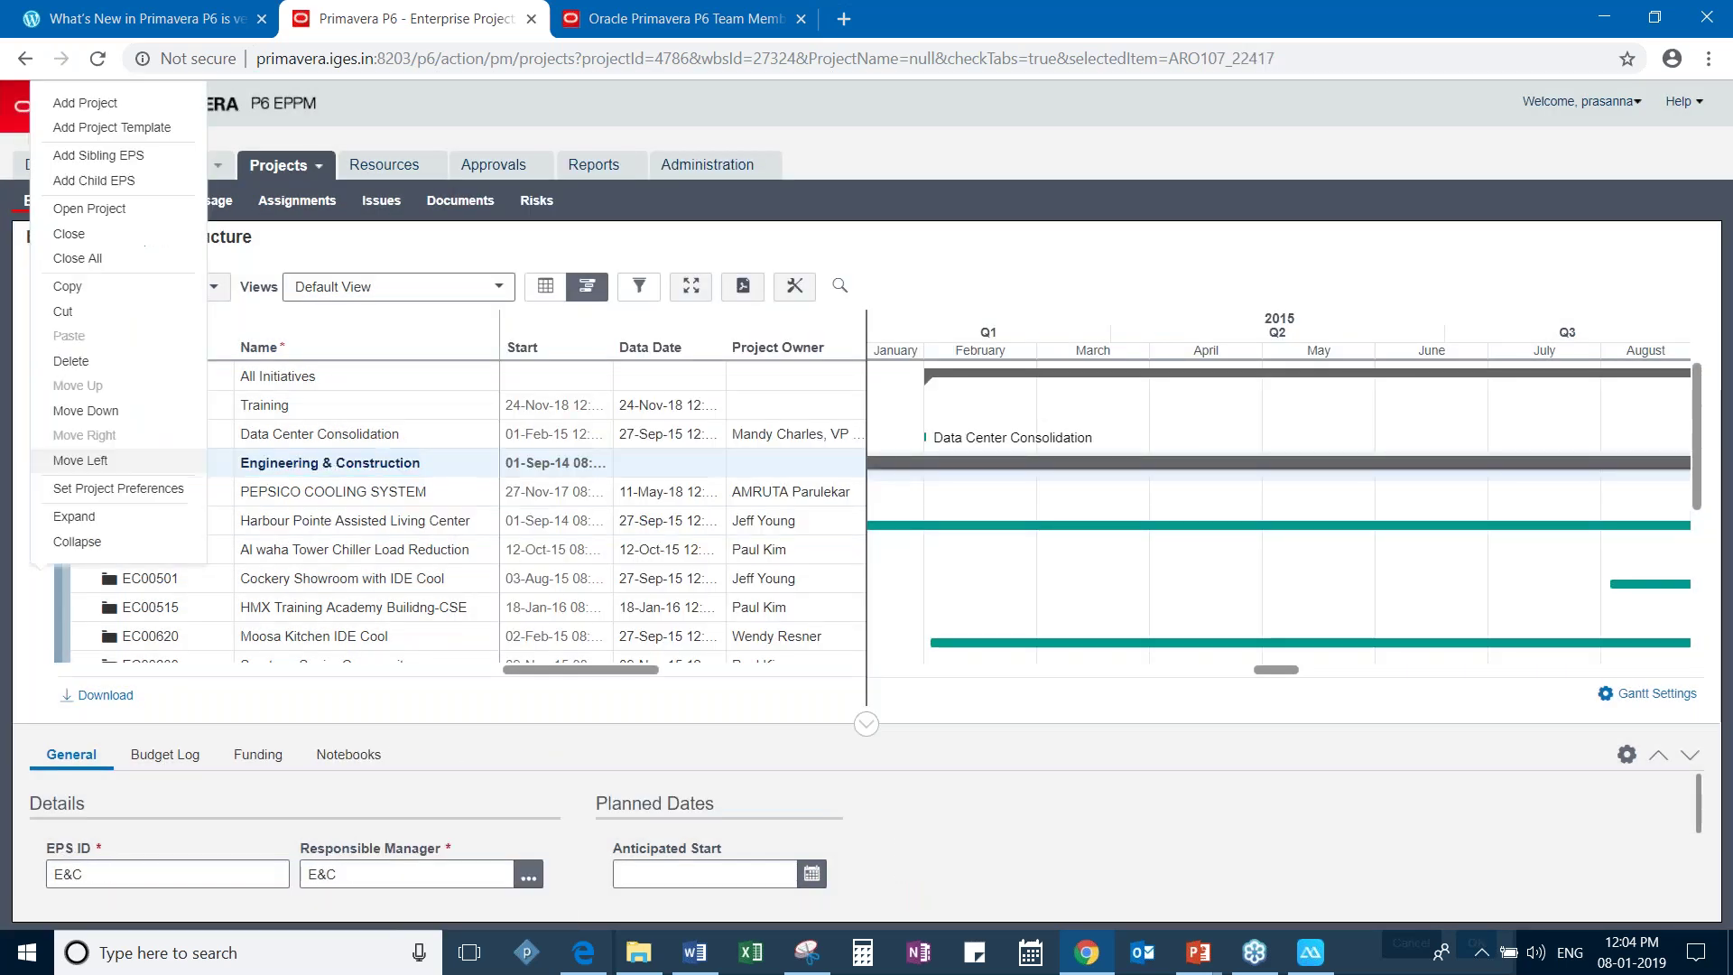
left_click(84, 492)
left_click(553, 171)
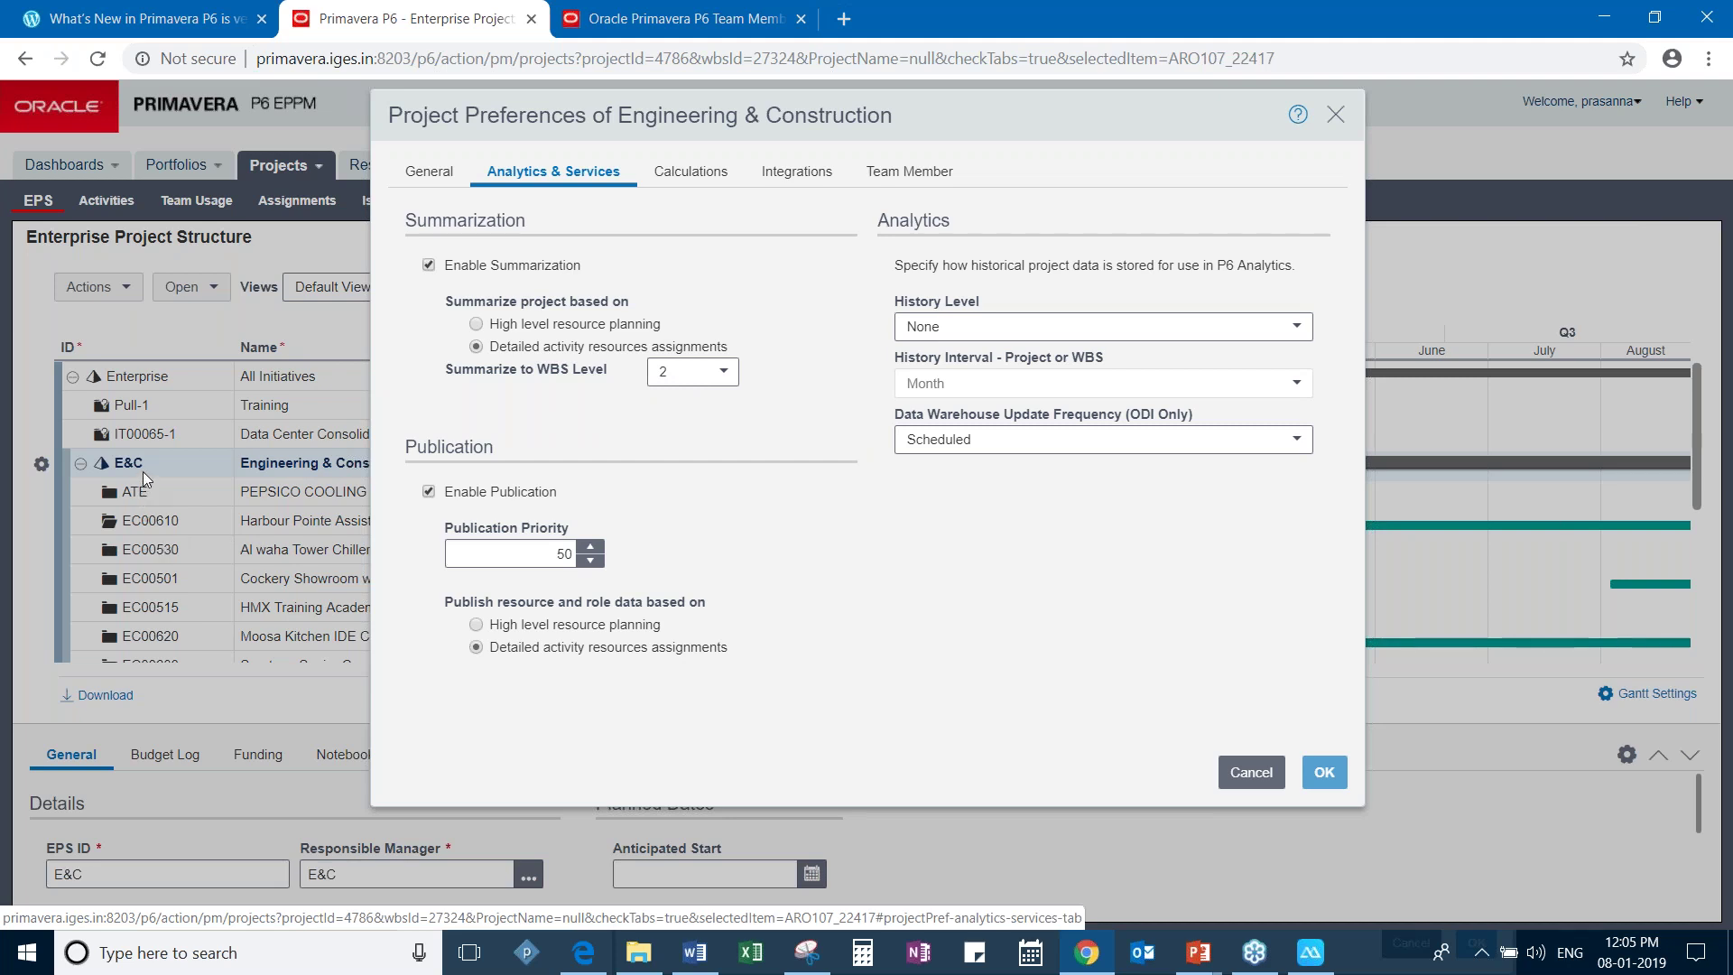
left_click(715, 383)
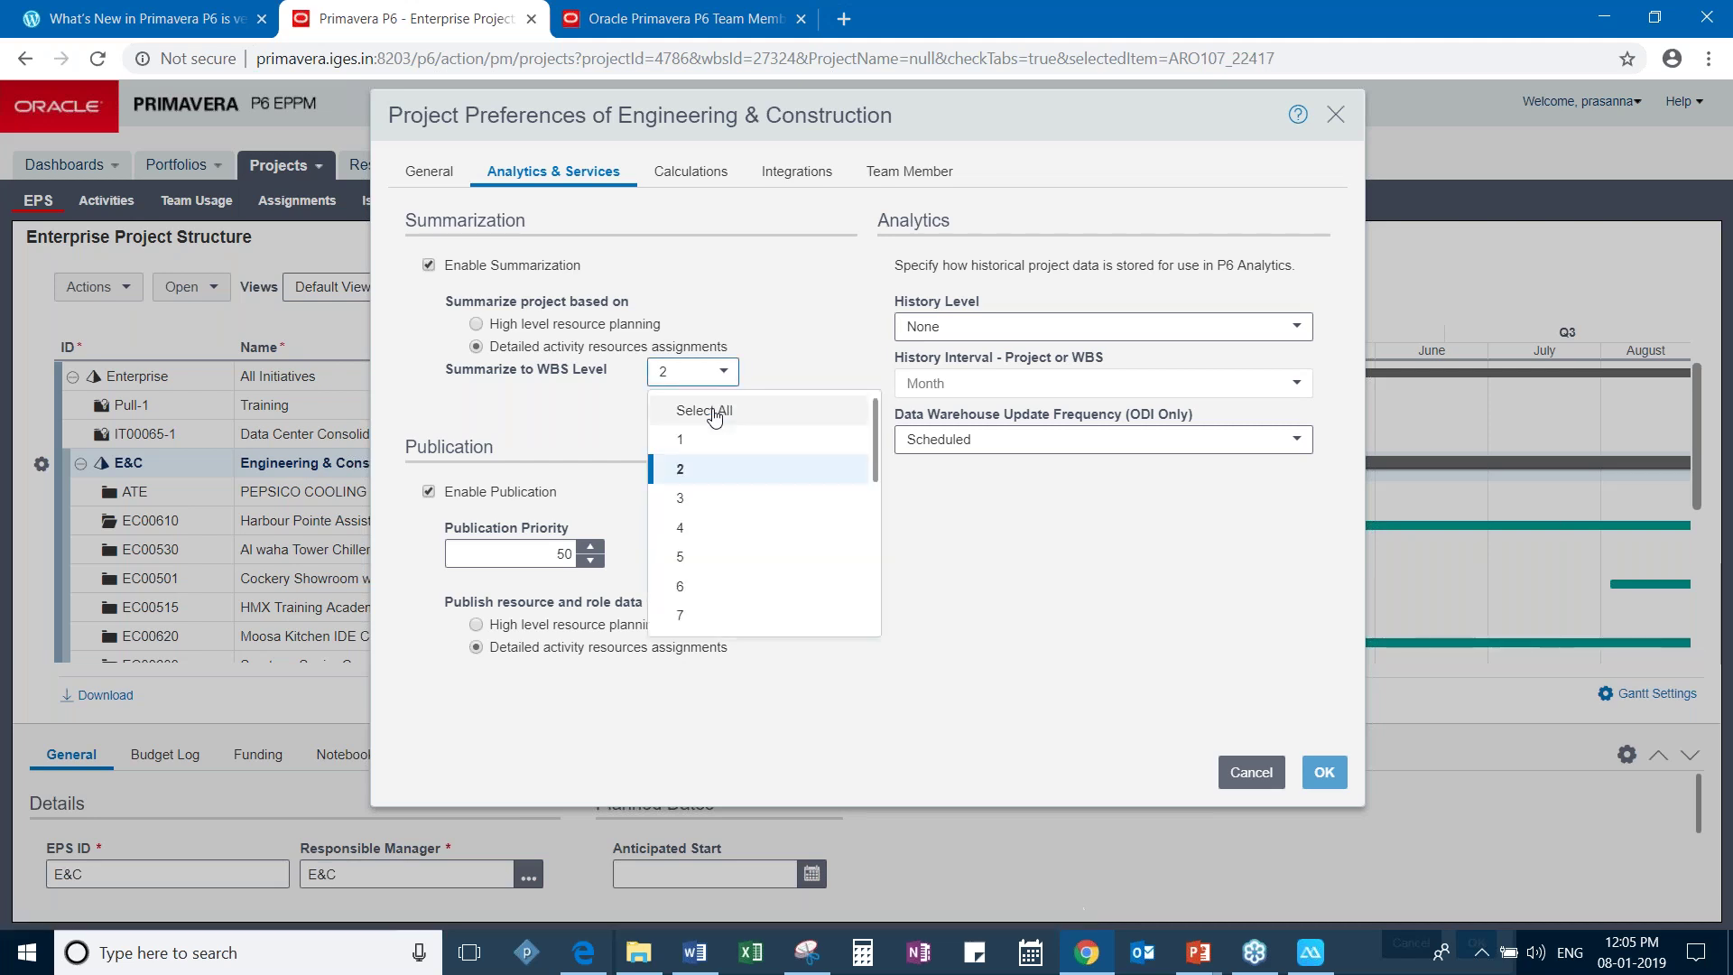
left_click(704, 410)
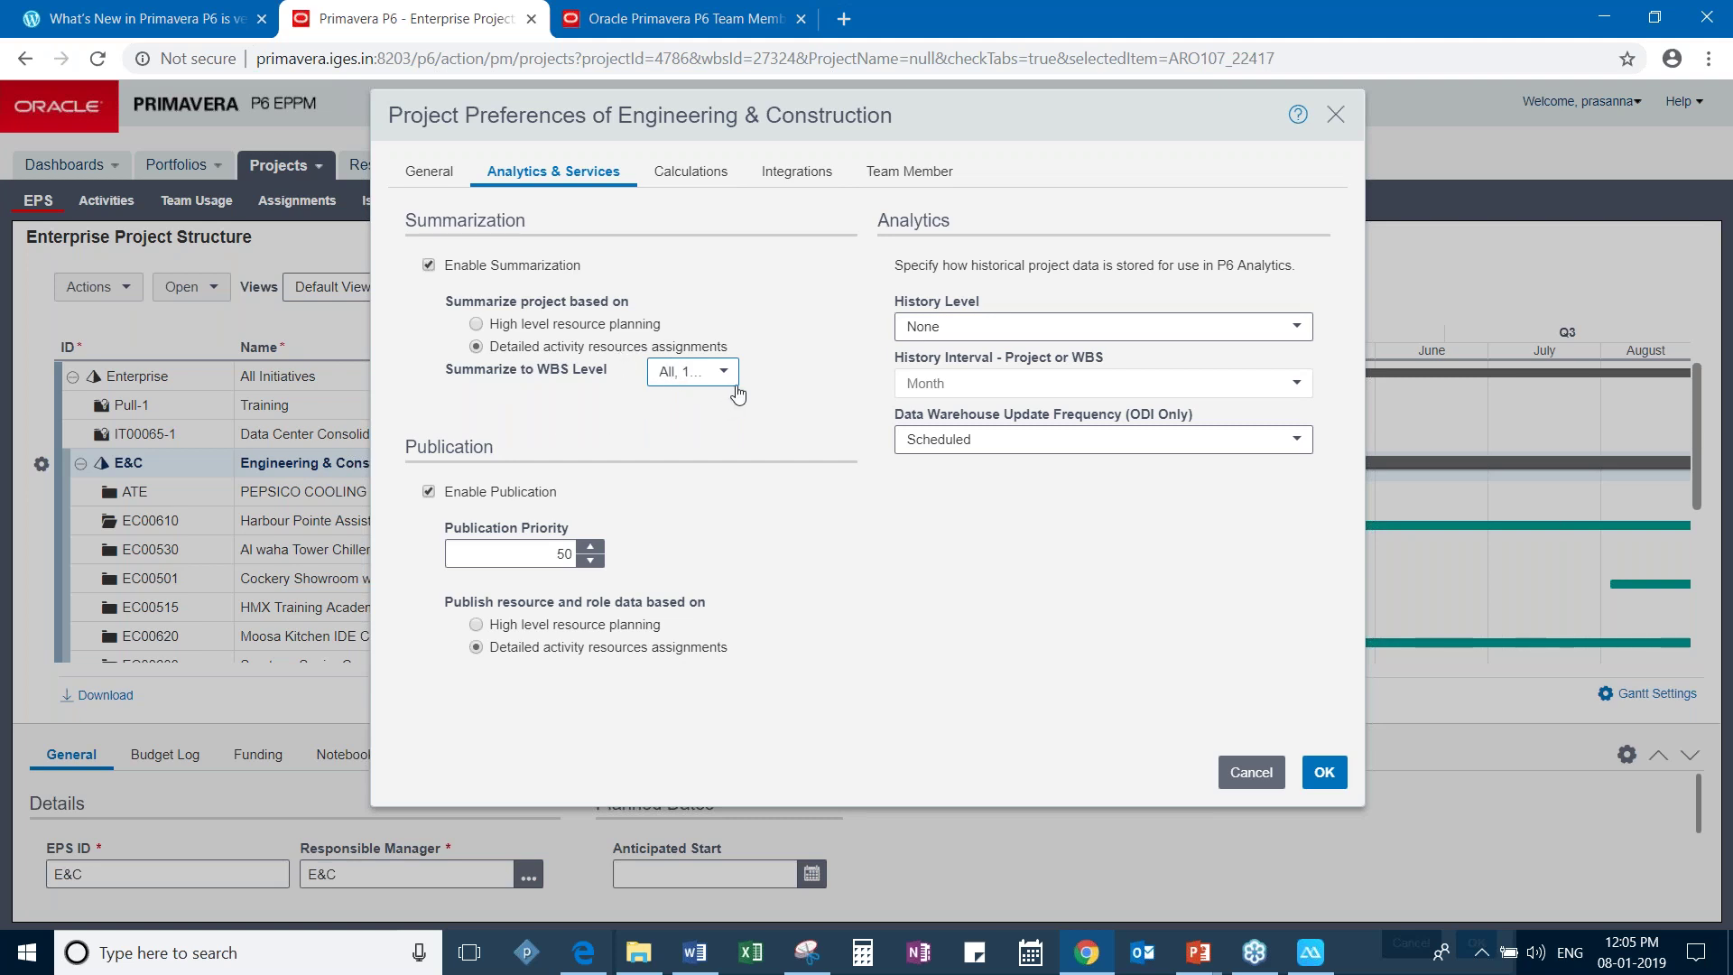
left_click(1324, 772)
left_click(1054, 329)
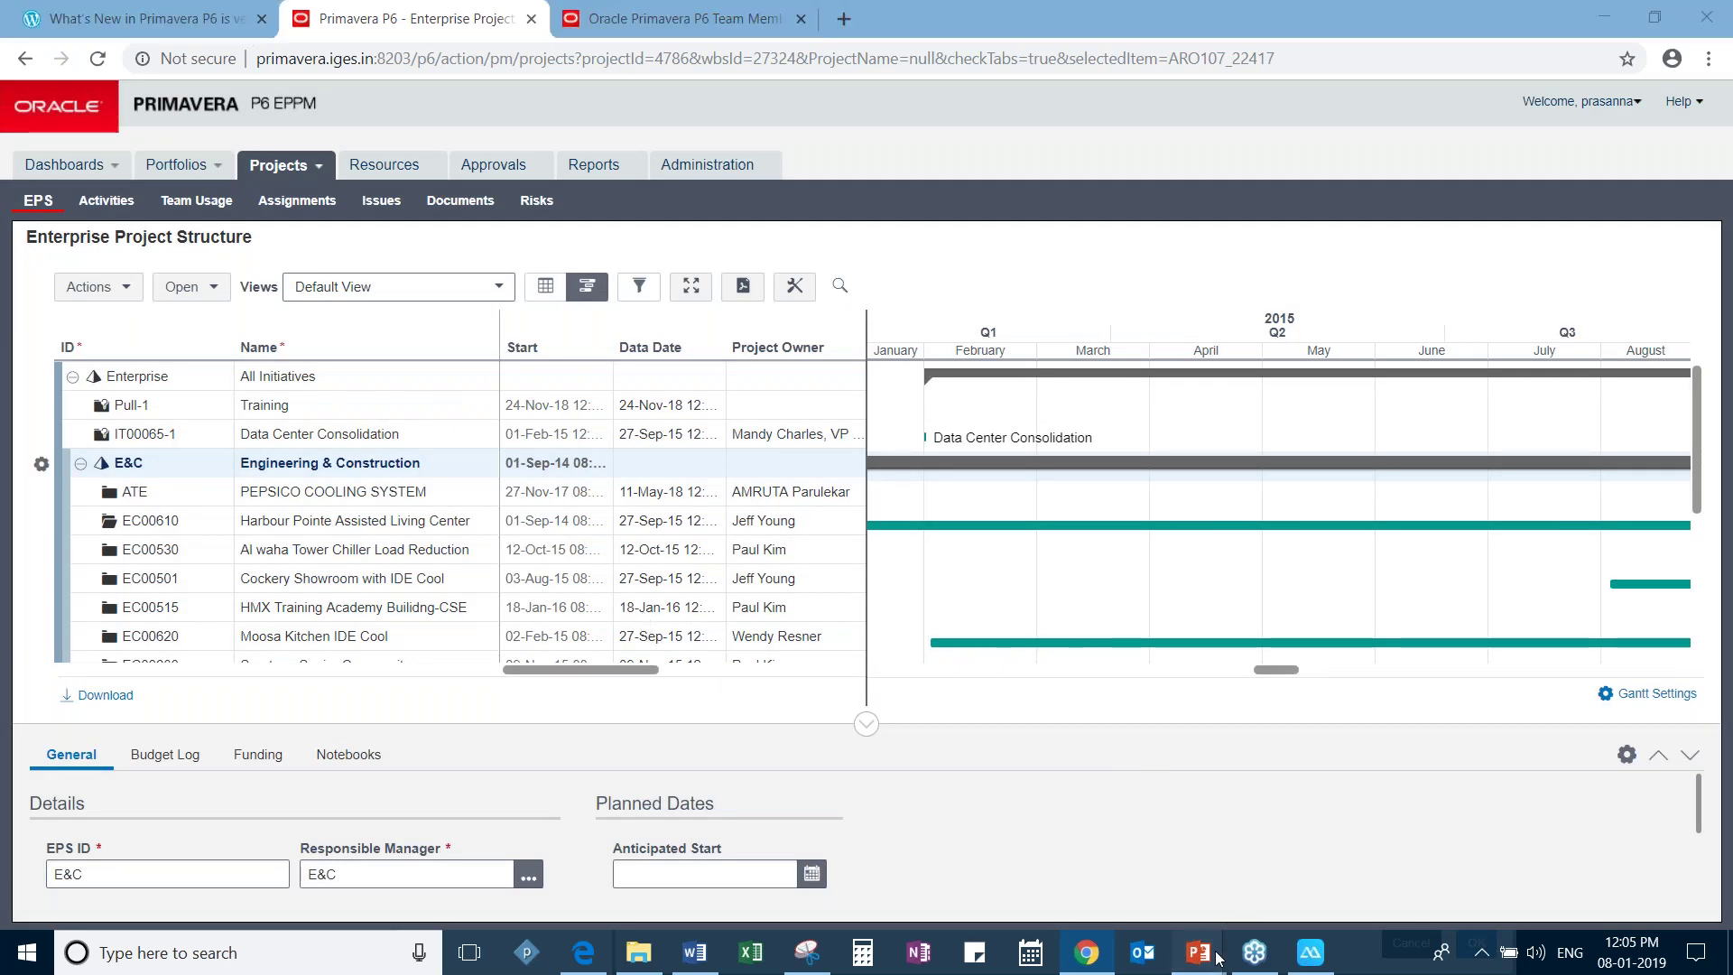
Step: Switch to the PowerPoint slide show, look at the Our Services slide, and go back to the slide on EPS-level project preferences
mouse_move(1223, 952)
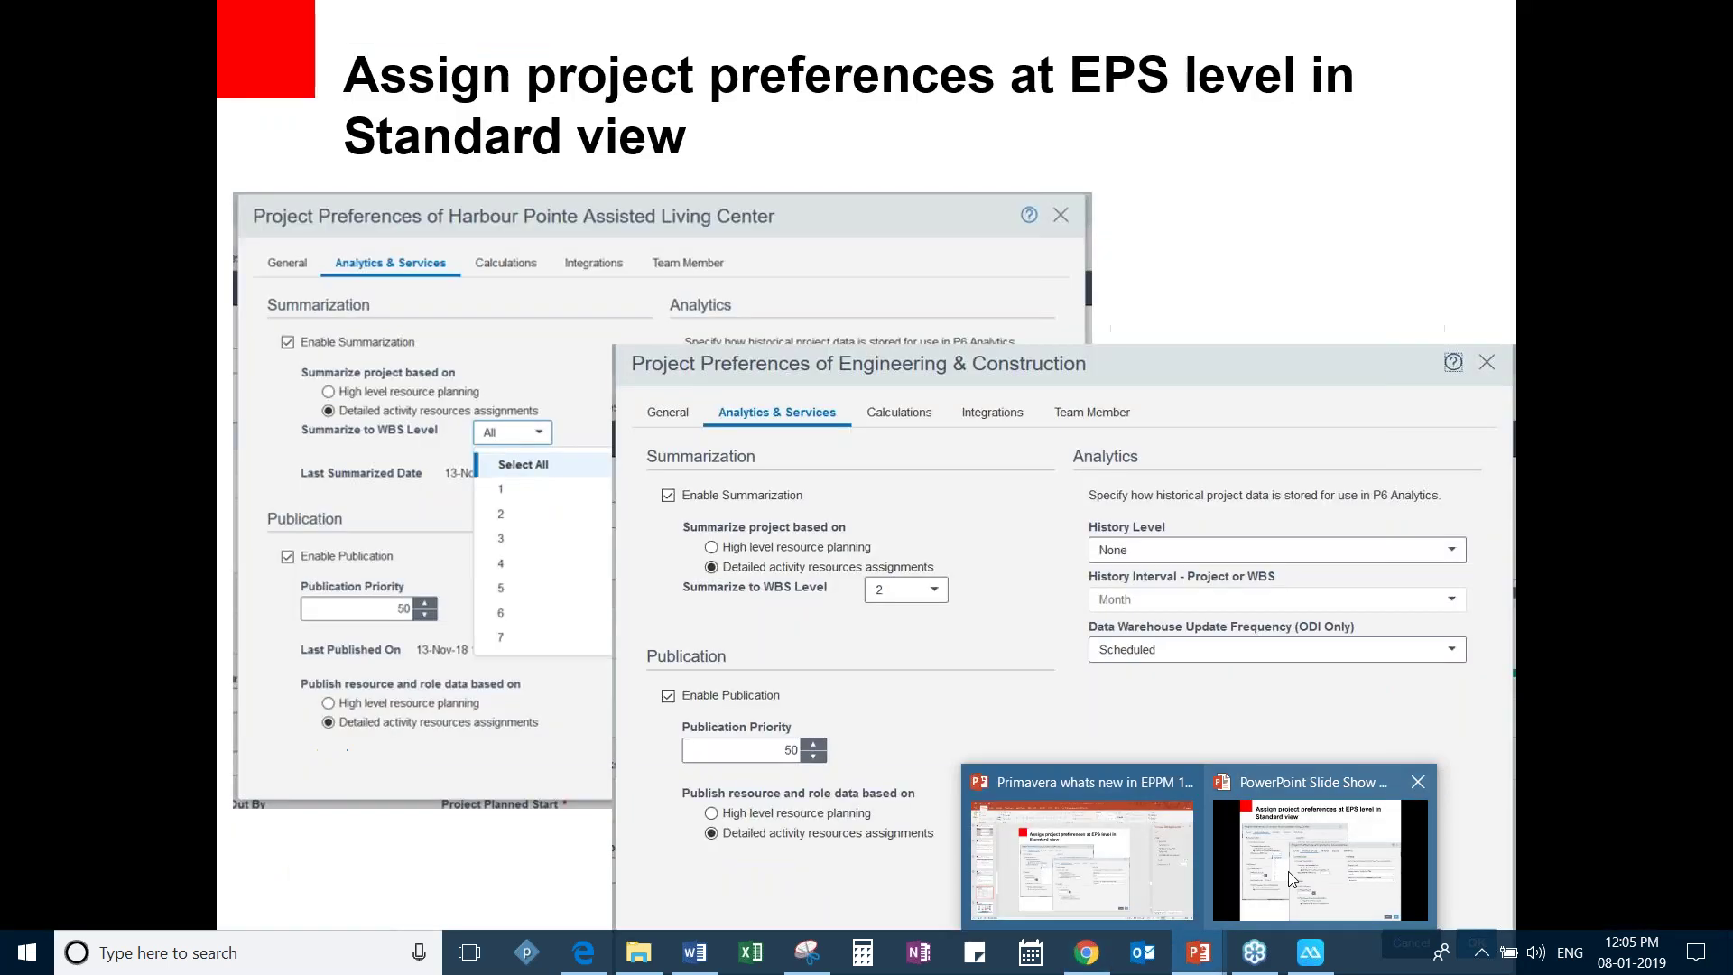
left_click(1291, 879)
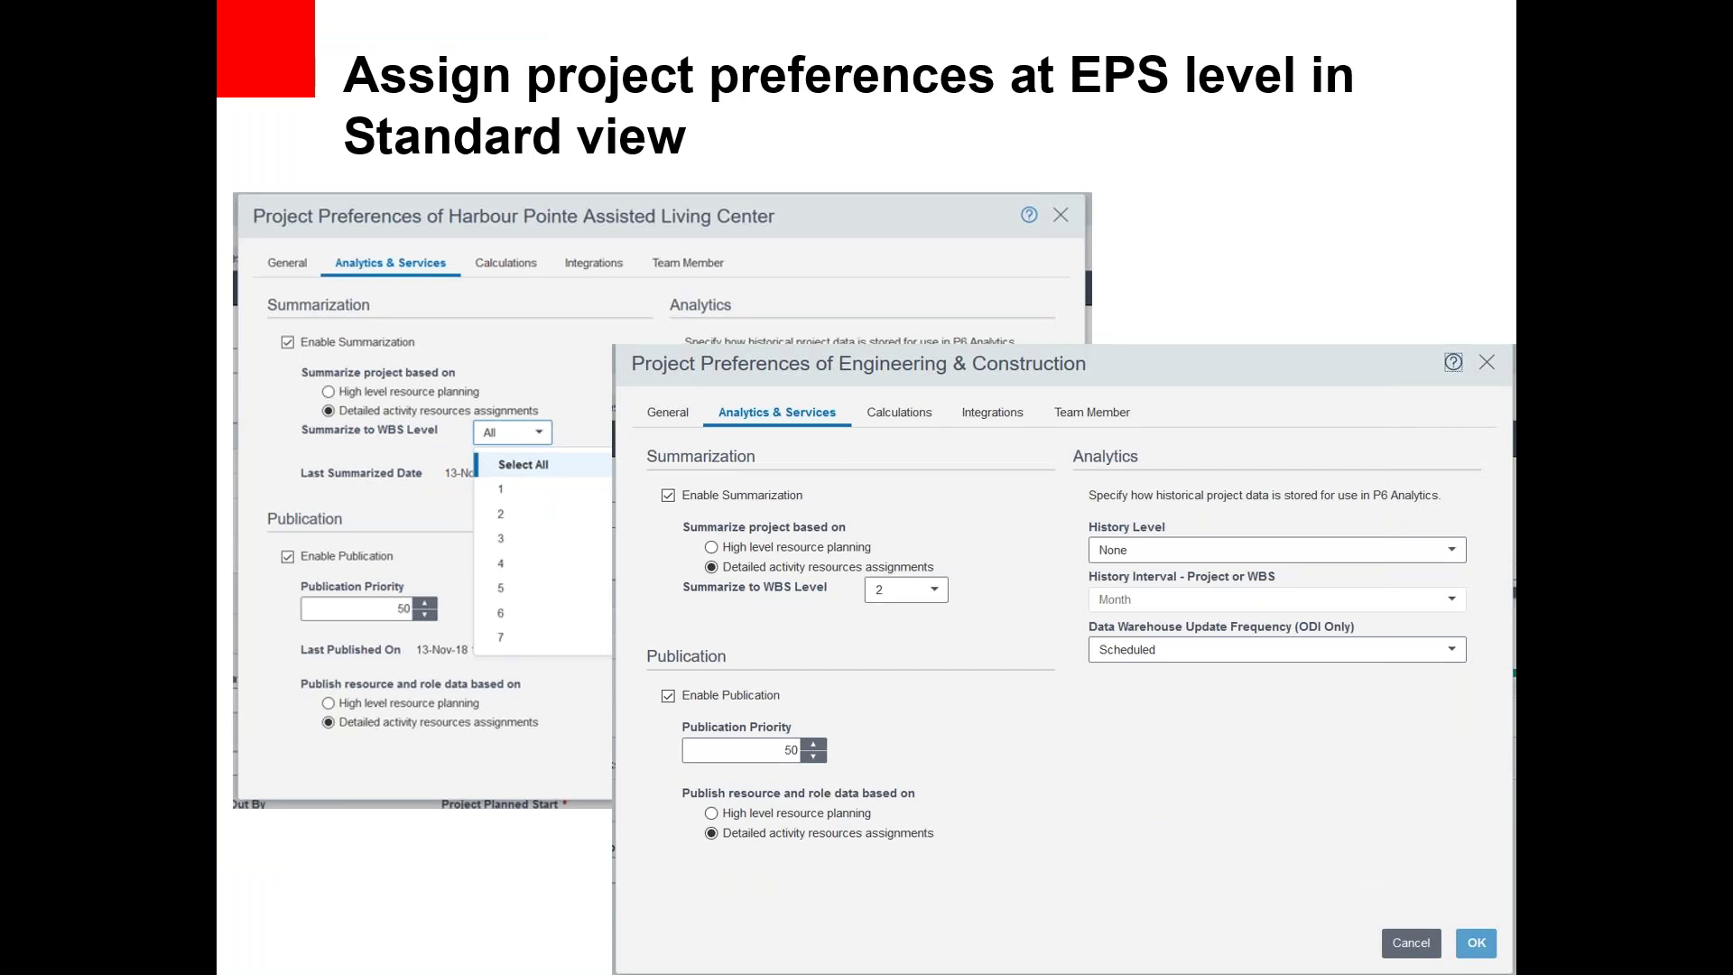
key("Right")
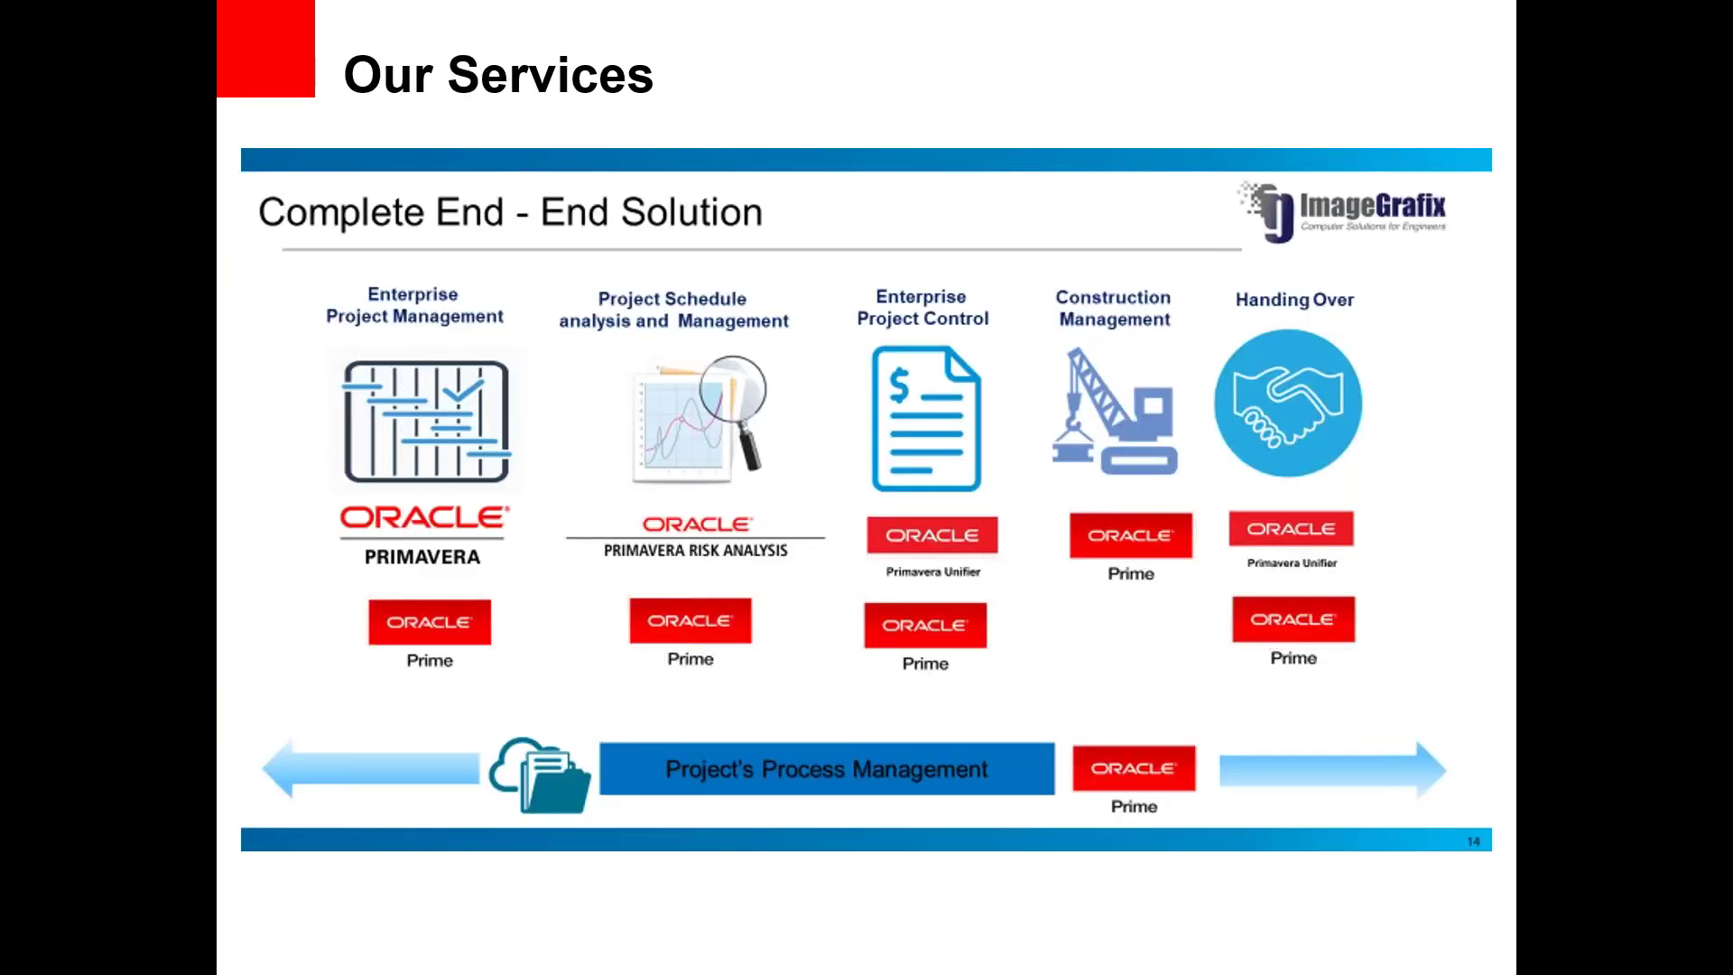
key("Left")
key("Right")
key("Left")
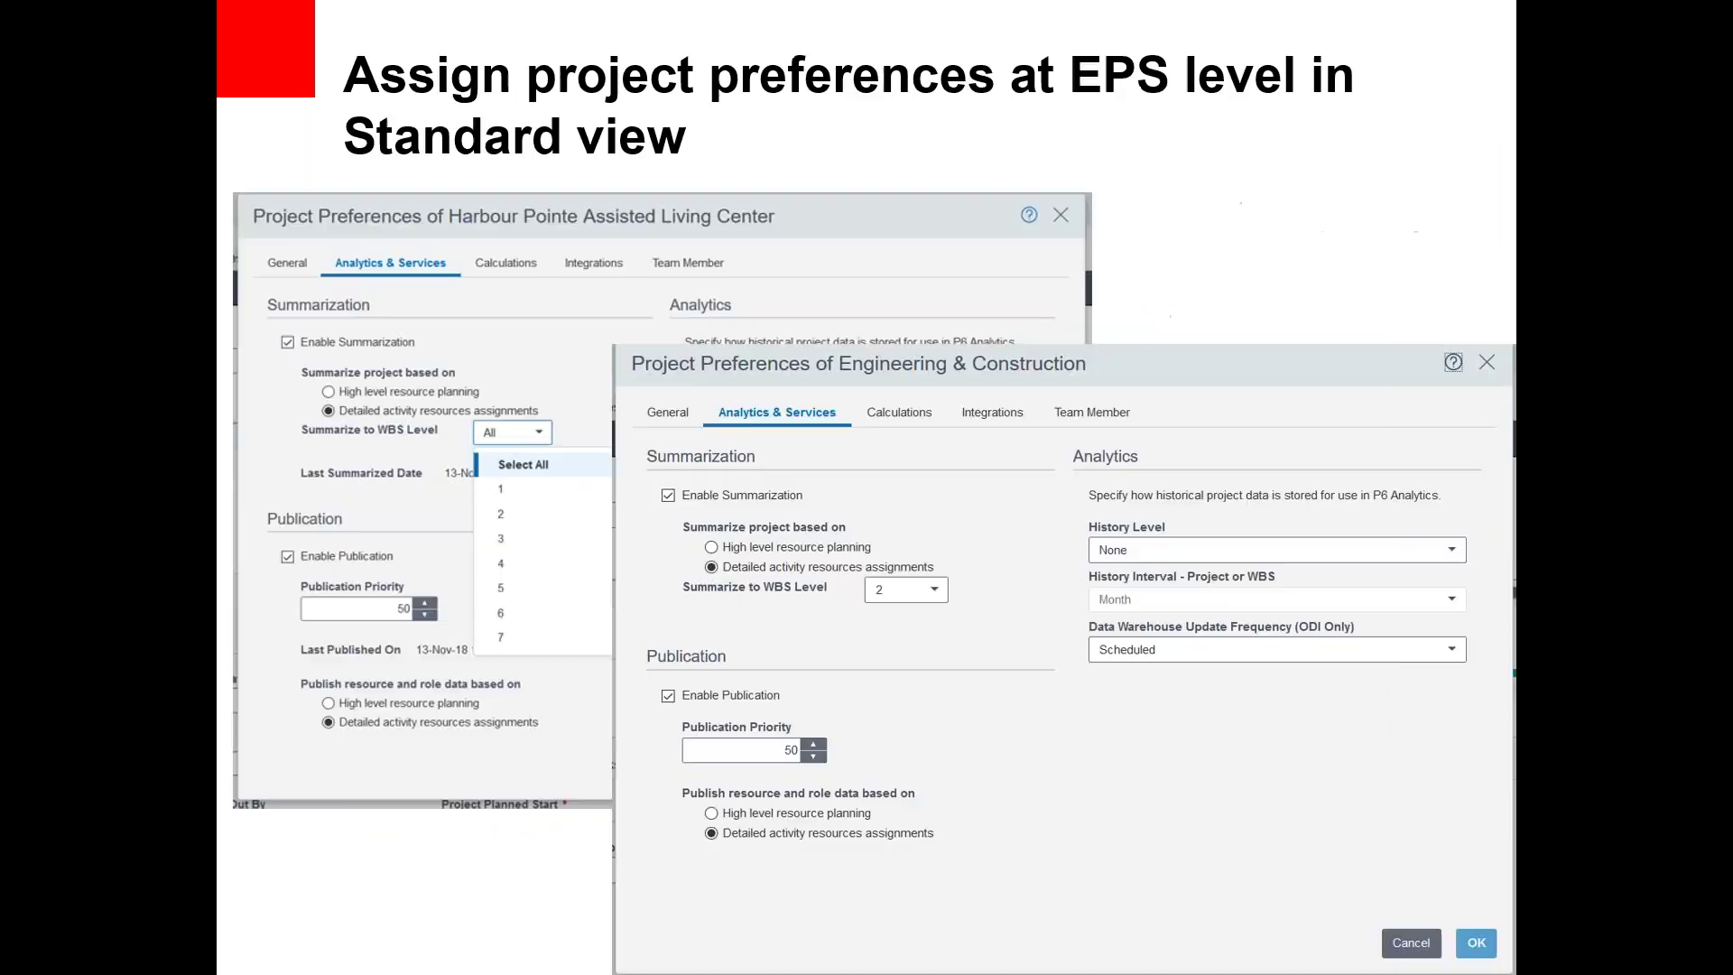